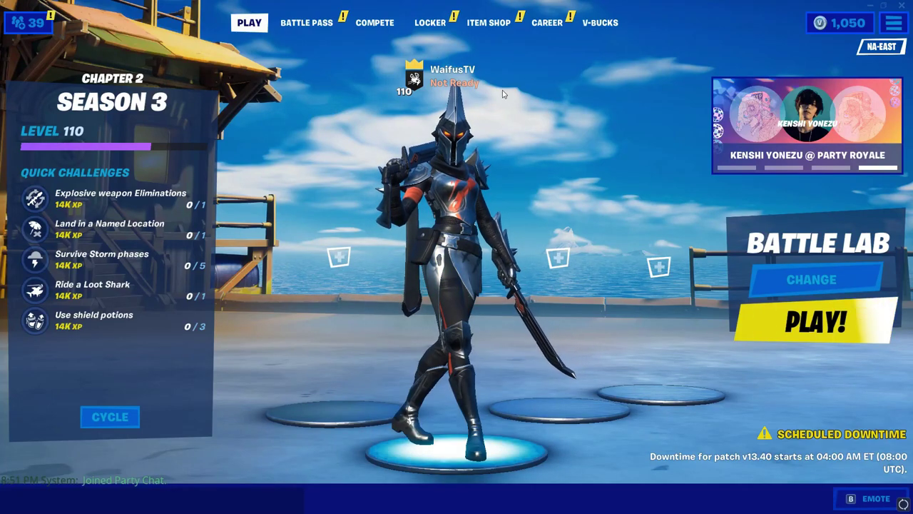
Turn on replay recording for regular matches, large team modes and Creative mode in the game settings.
click(894, 23)
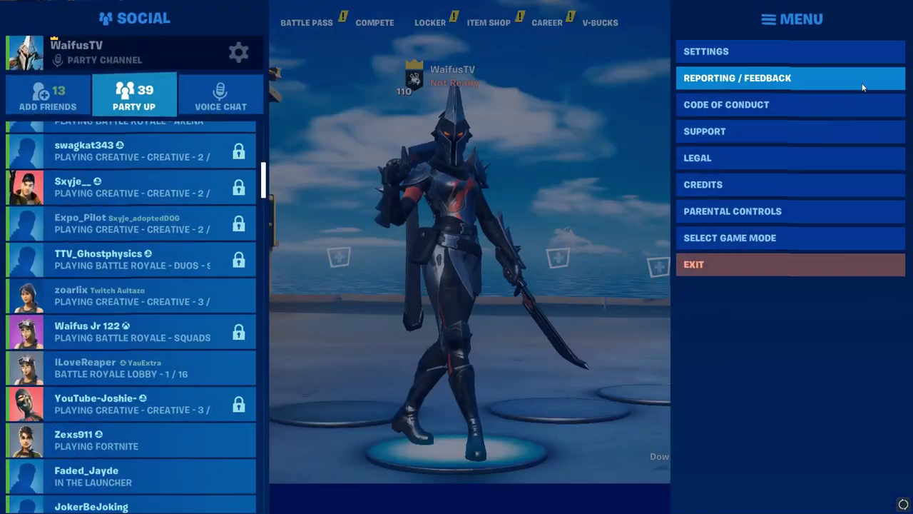
click(725, 58)
click(372, 18)
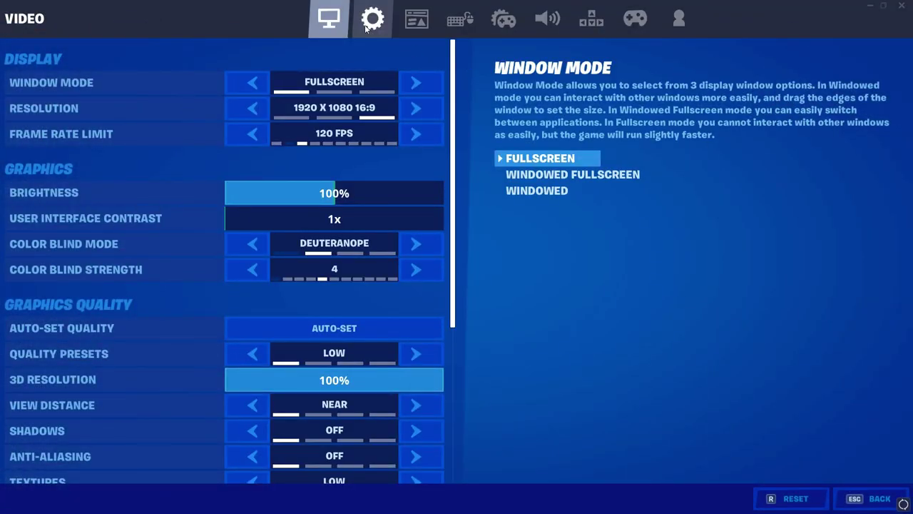
scroll(362, 305, down, 5)
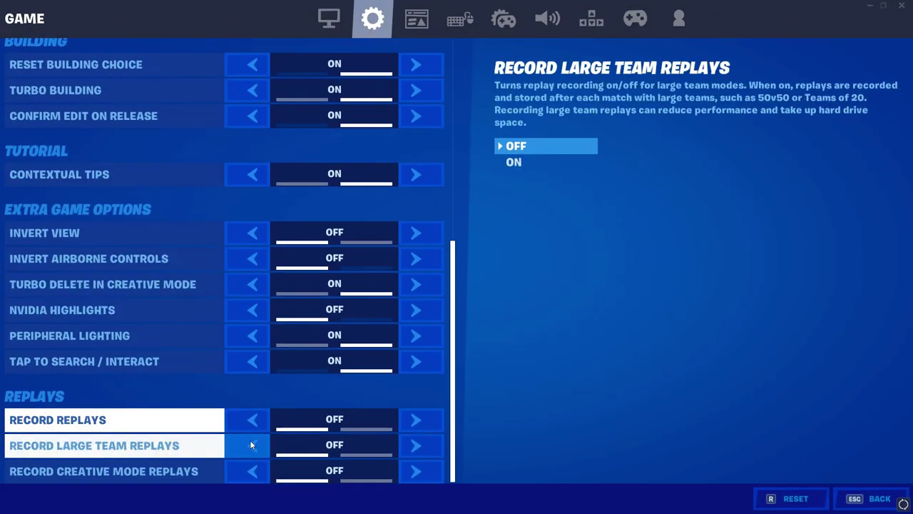
click(428, 460)
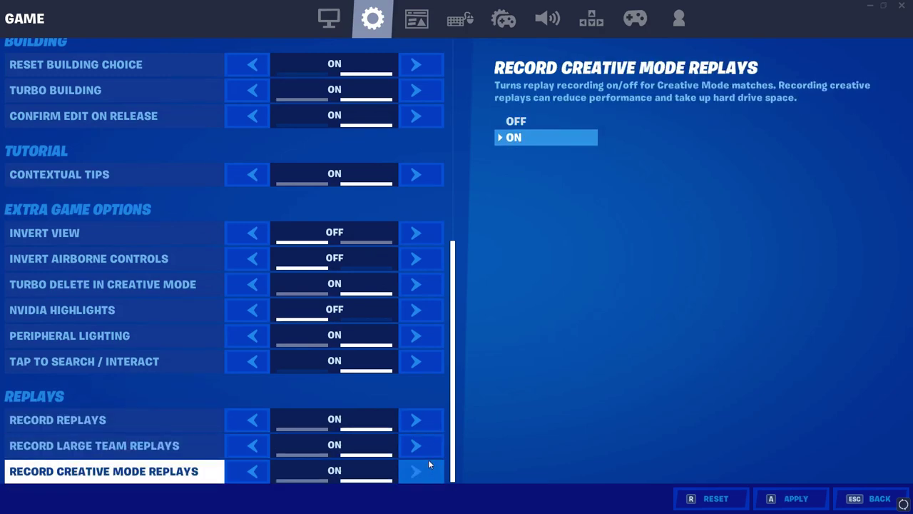
key(Escape)
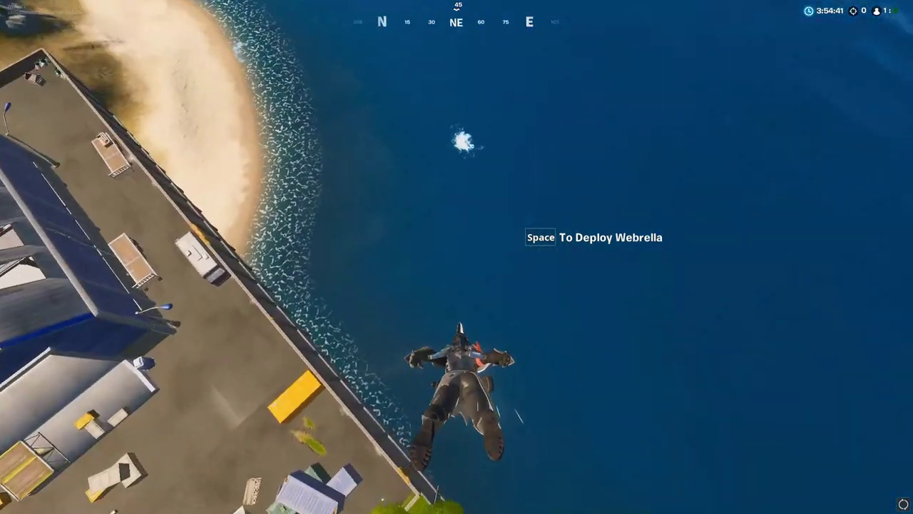
Deploy the Webrella and glide down to the ground beside the rail tracks in the dockyard.
key(space)
key(w)
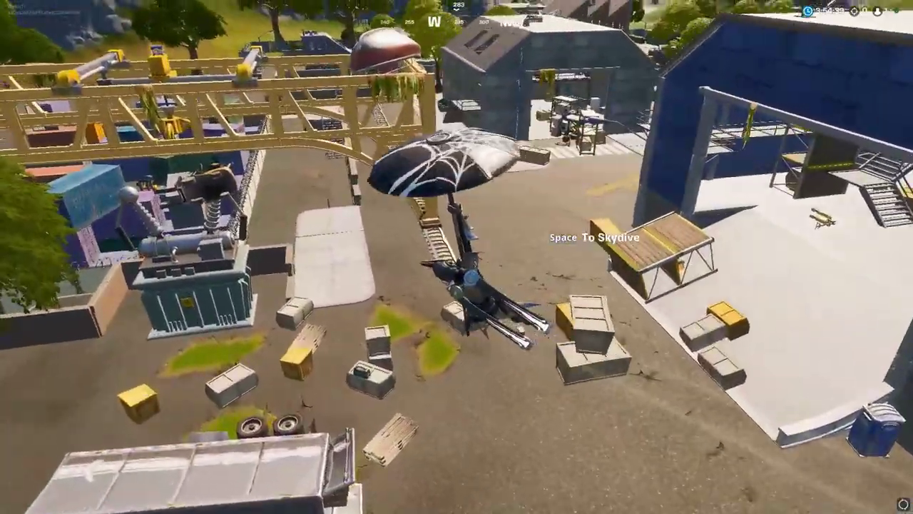
key(w)
key(d)
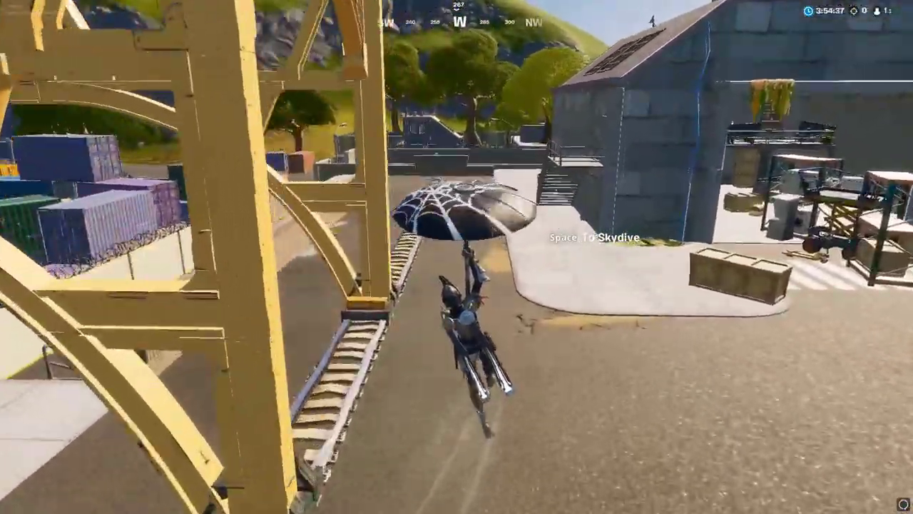
Perform the Strut emote and walk the character forward alongside the rail tracks.
key(b)
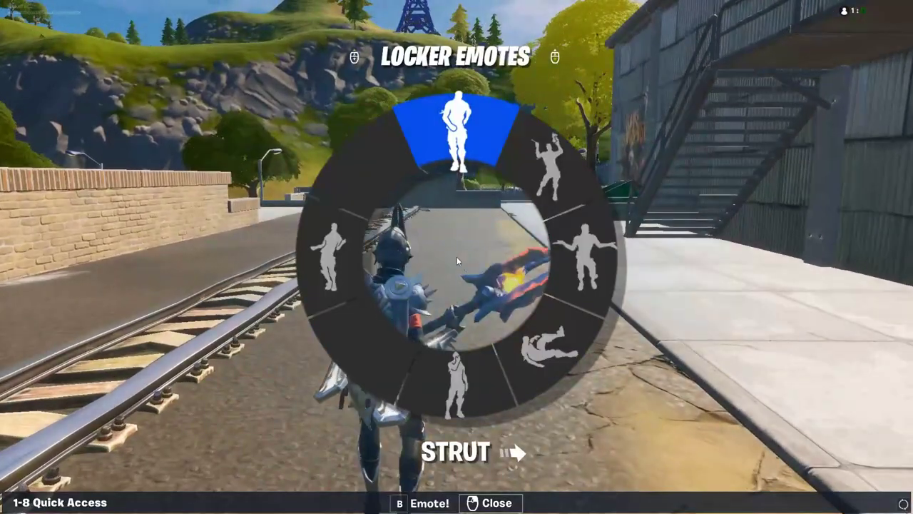
key(Escape)
key(w)
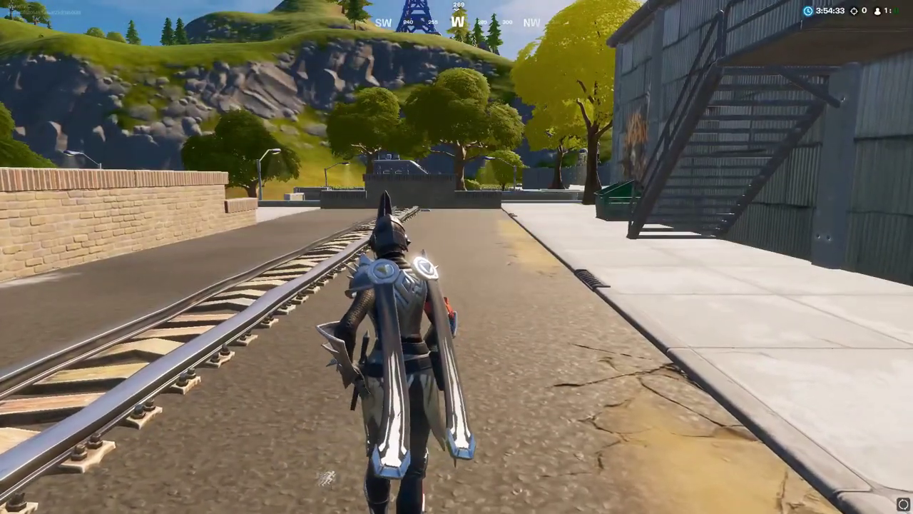
key(w)
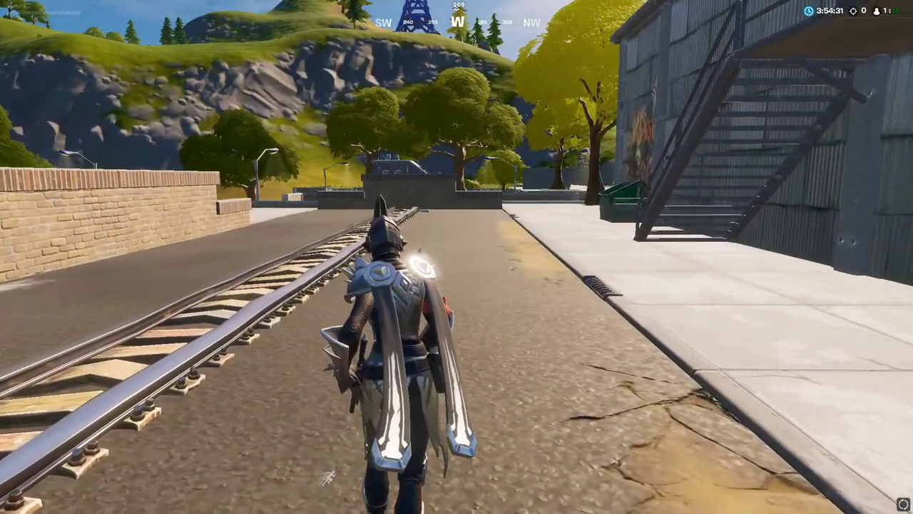
key(b)
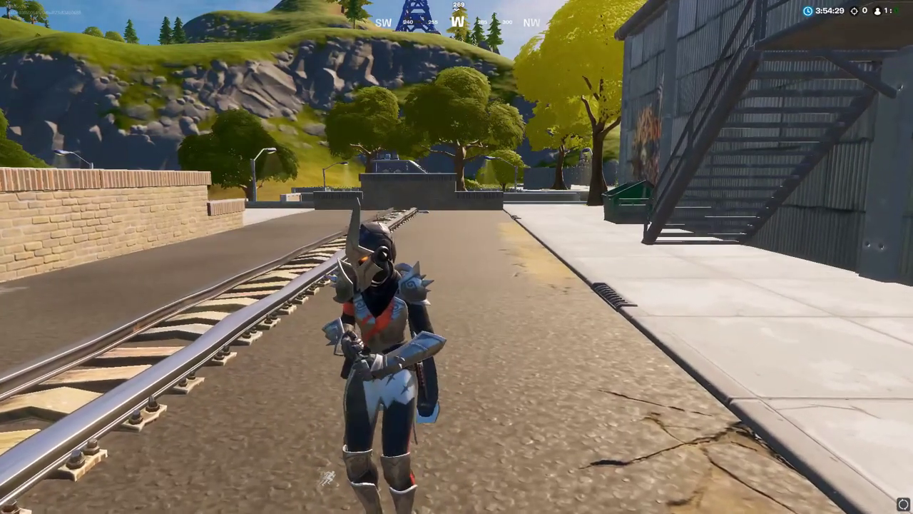
key(w)
key(w)
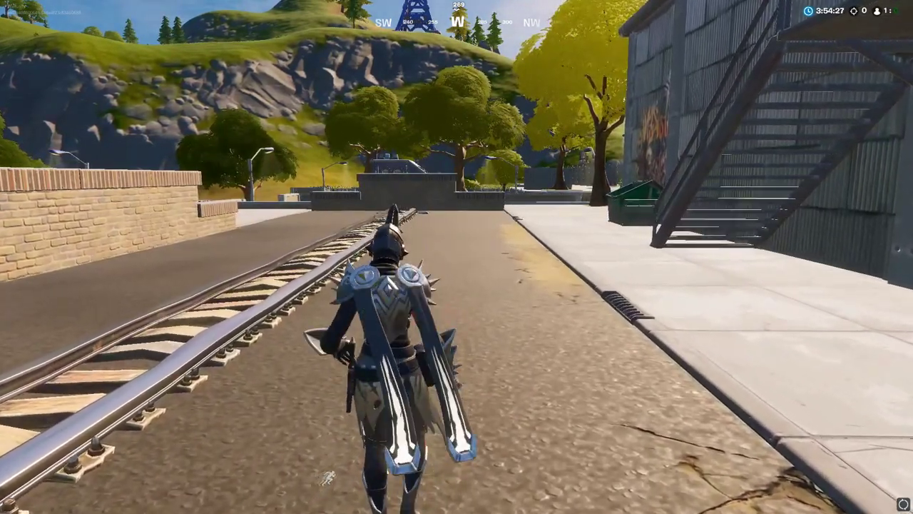
key(w)
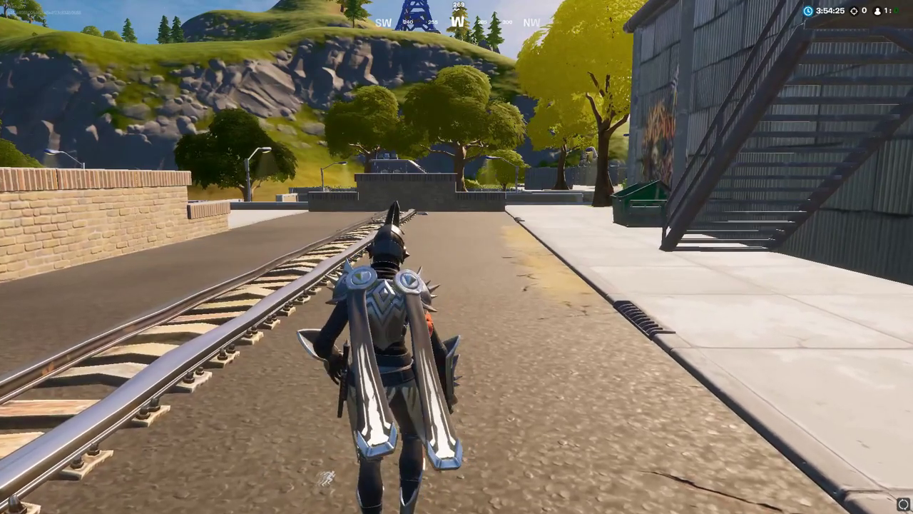
key(w)
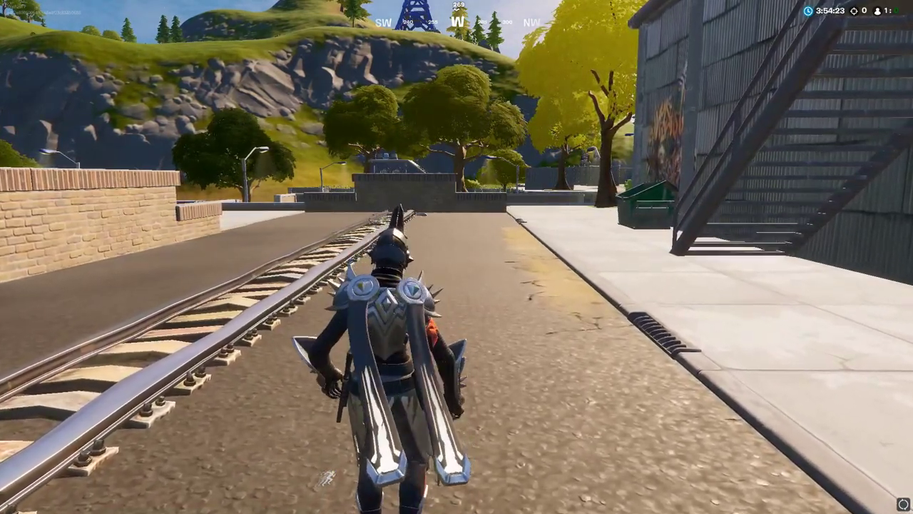
Perform an emote on the sandy ground while facing north toward the rocky hill.
key(1)
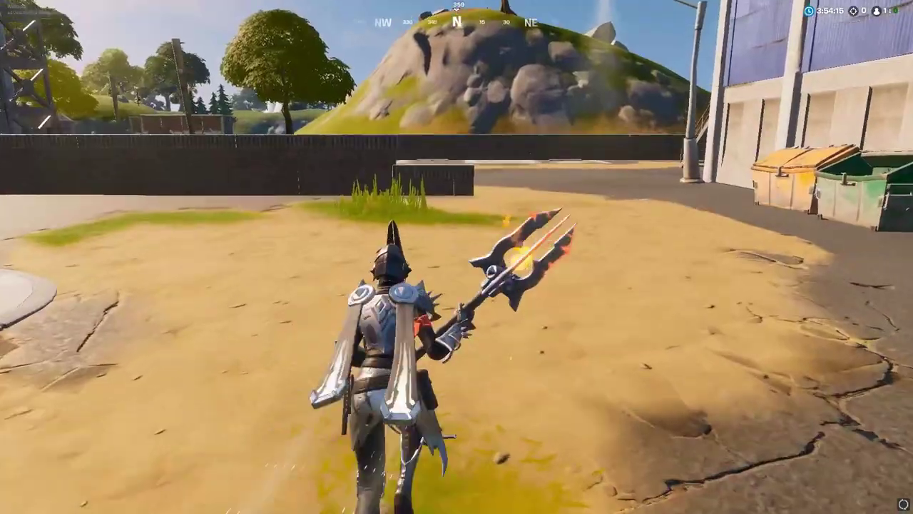
key(b)
key(Escape)
key(2)
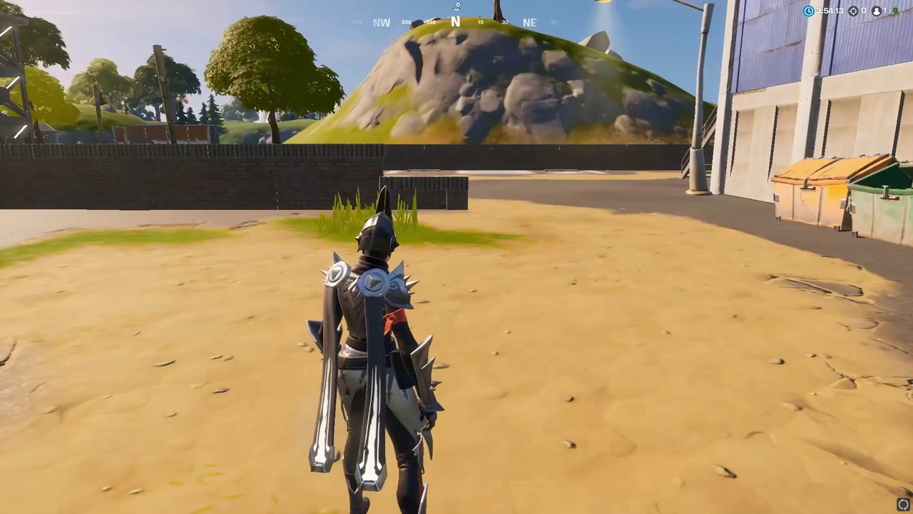
key(s)
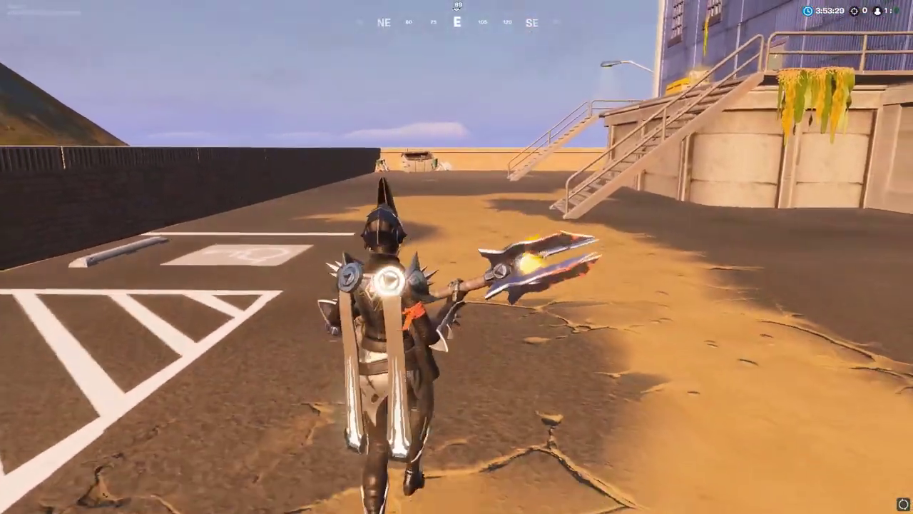
Run the character east across the parking lot toward the brick wall at its far end.
key(w)
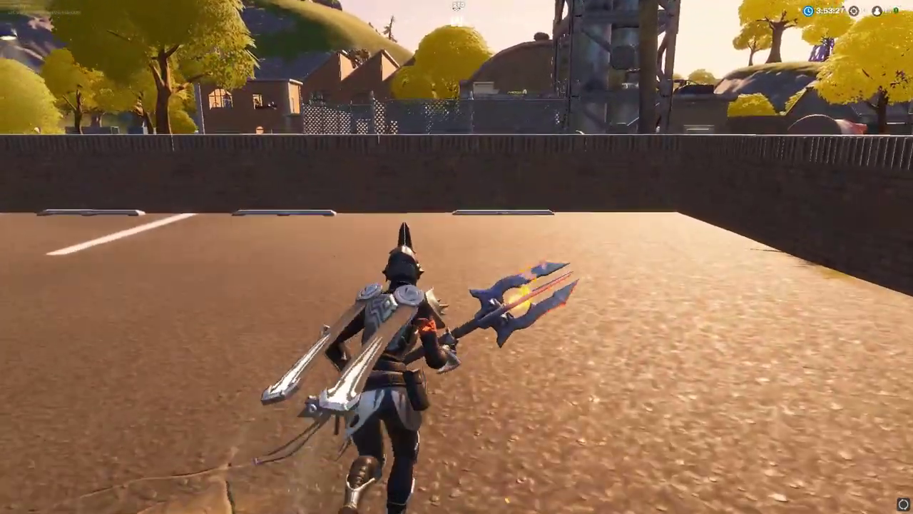
key(w)
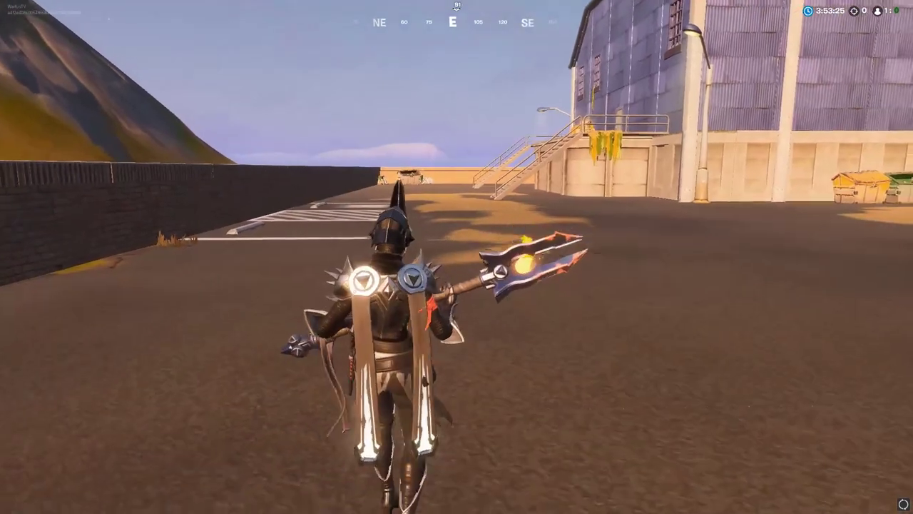
key(w)
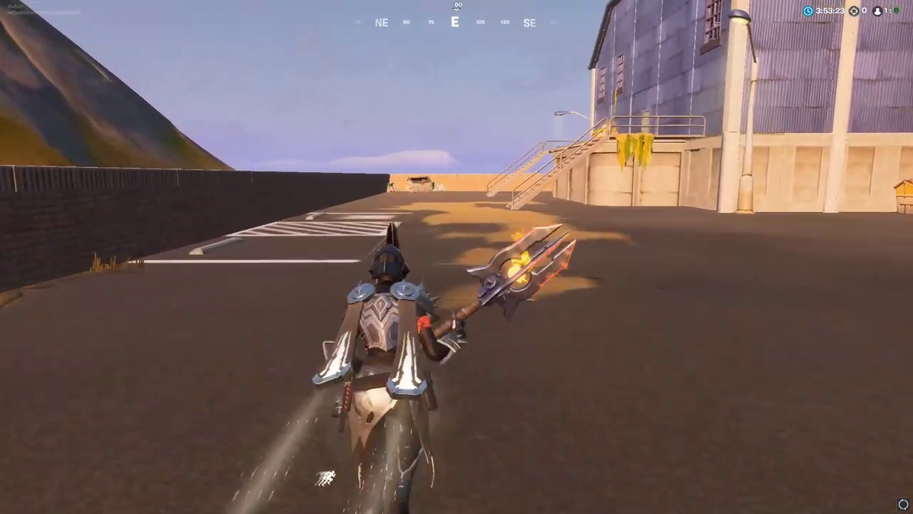
key(w)
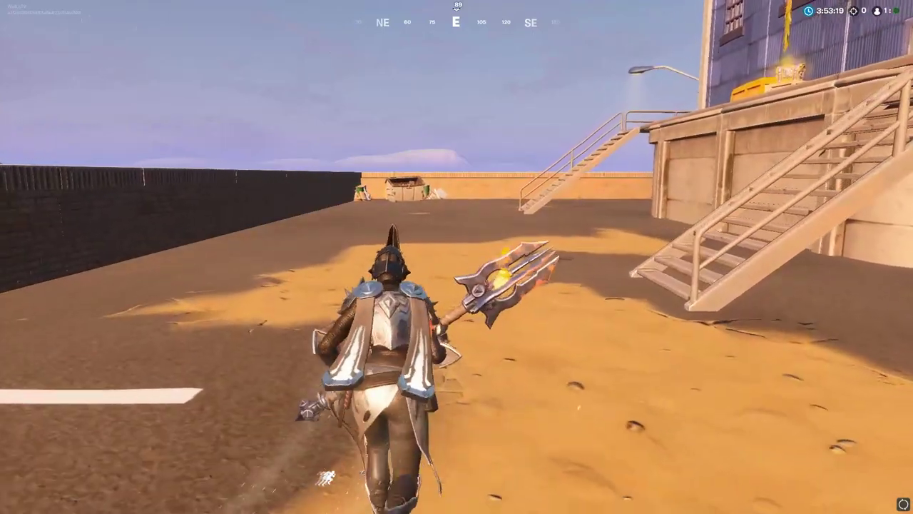
key(w)
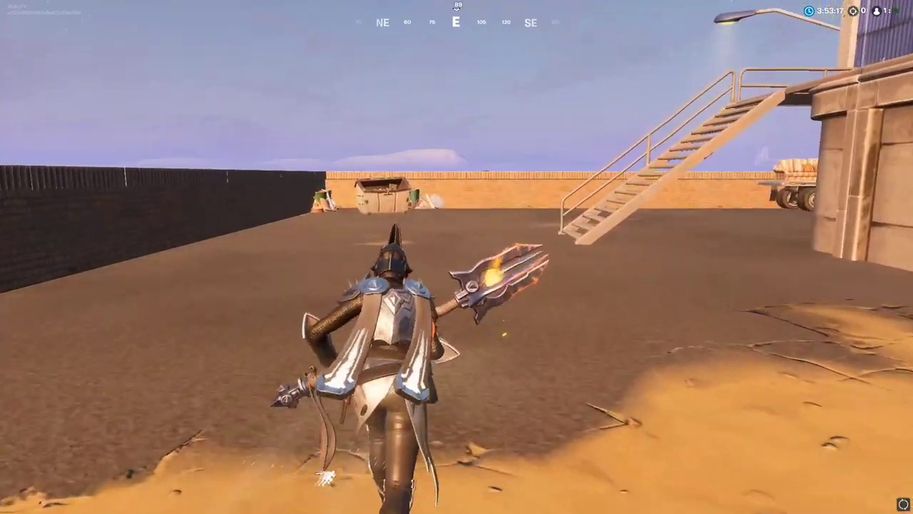
key(w)
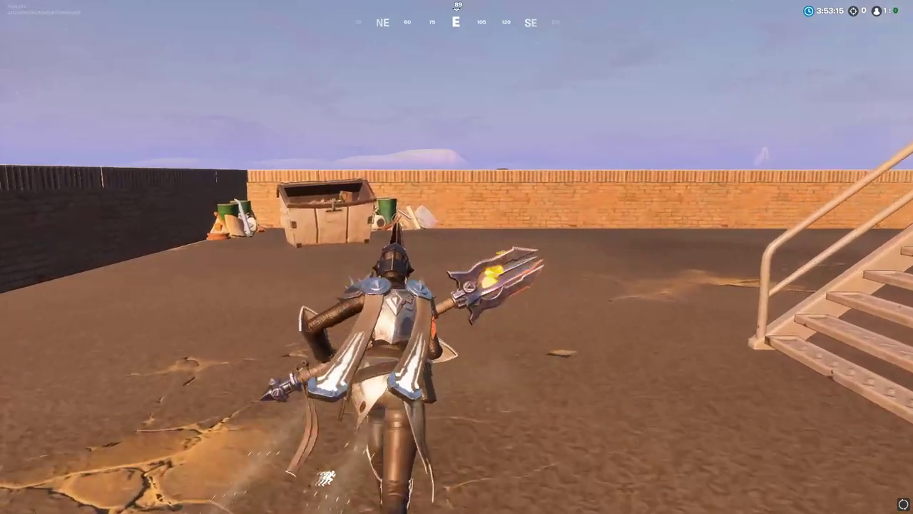
key(w)
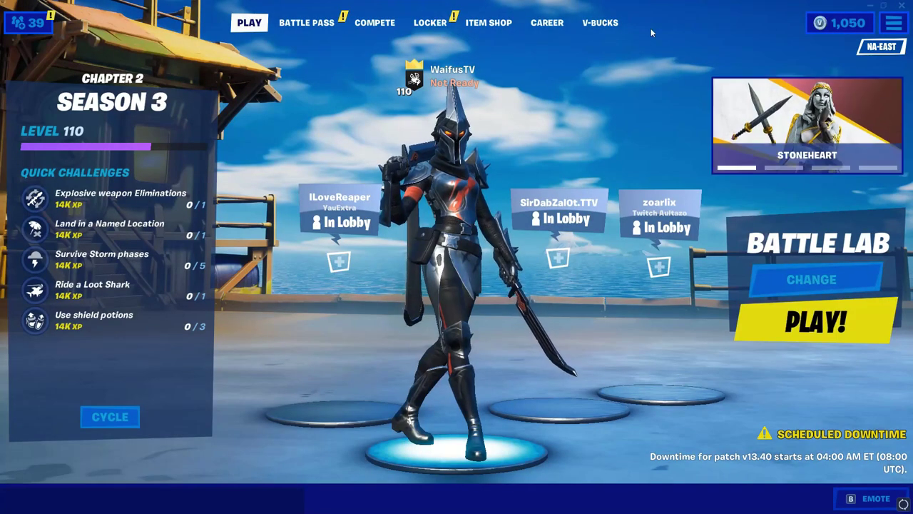
Set the graphics quality preset to Epic in the video settings.
click(893, 23)
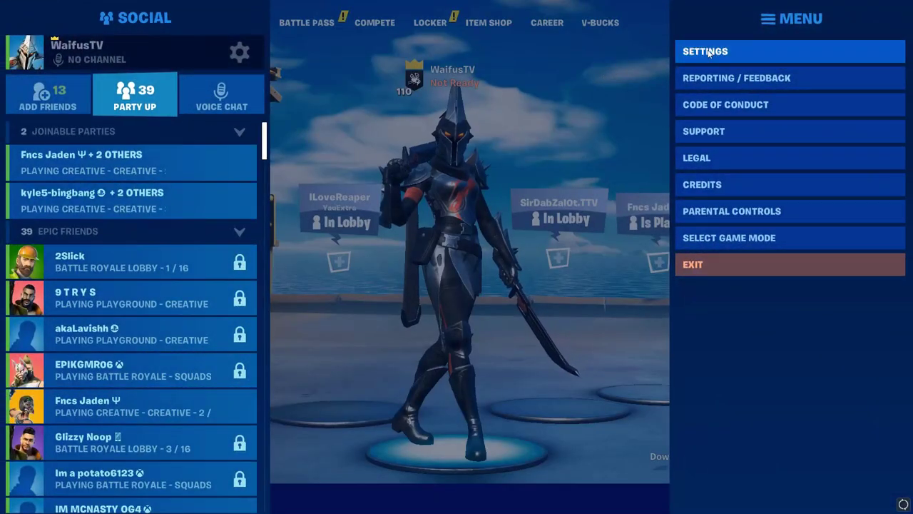
click(713, 50)
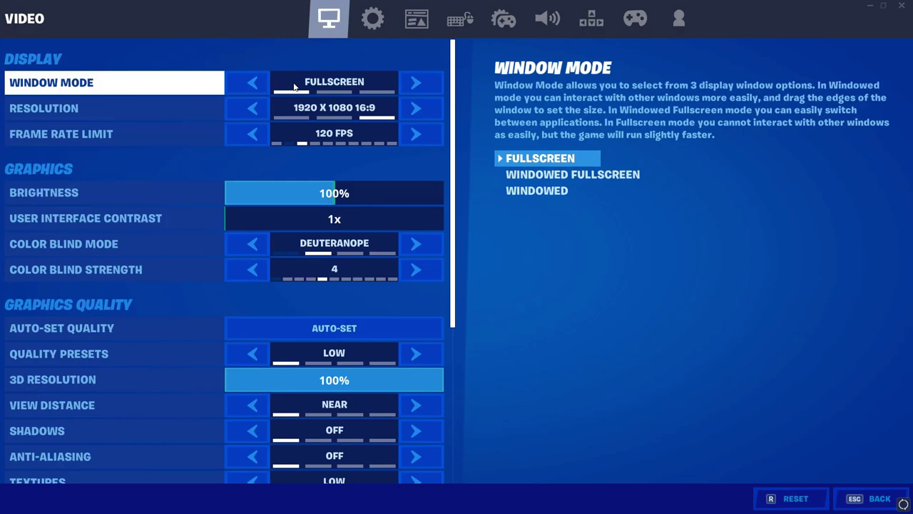
click(368, 23)
scroll(354, 179, down, 4)
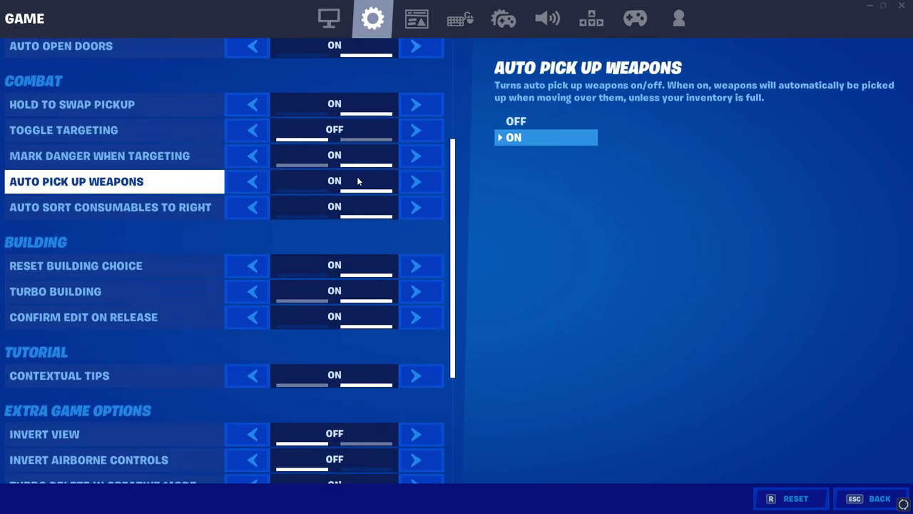
scroll(360, 182, up, 2)
scroll(367, 188, up, 3)
click(329, 19)
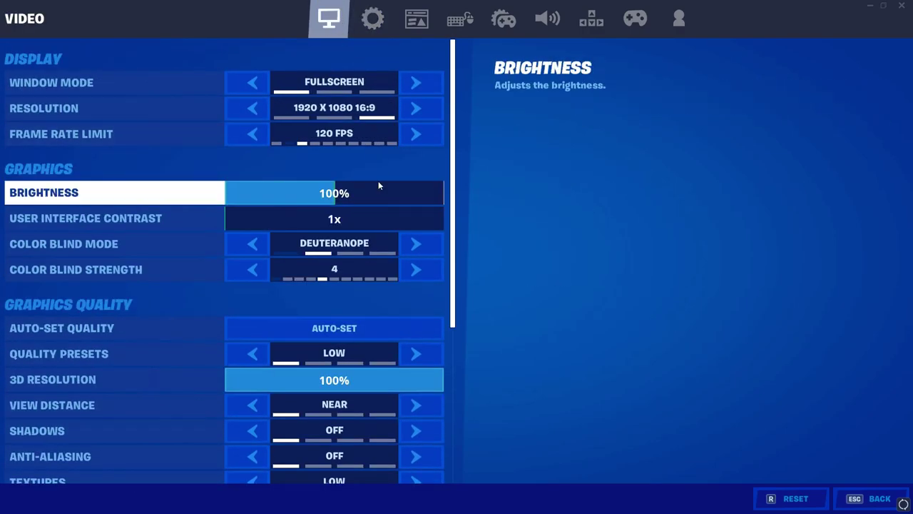
scroll(343, 279, down, 3)
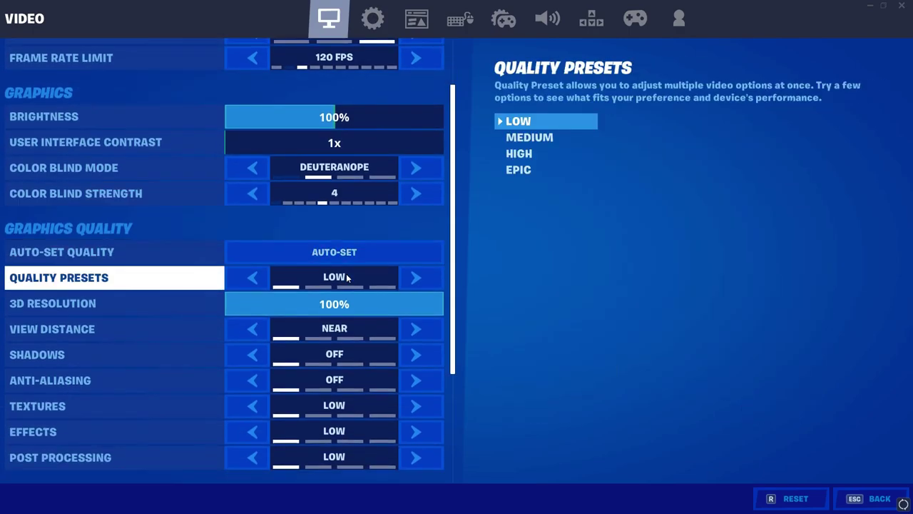
click(239, 245)
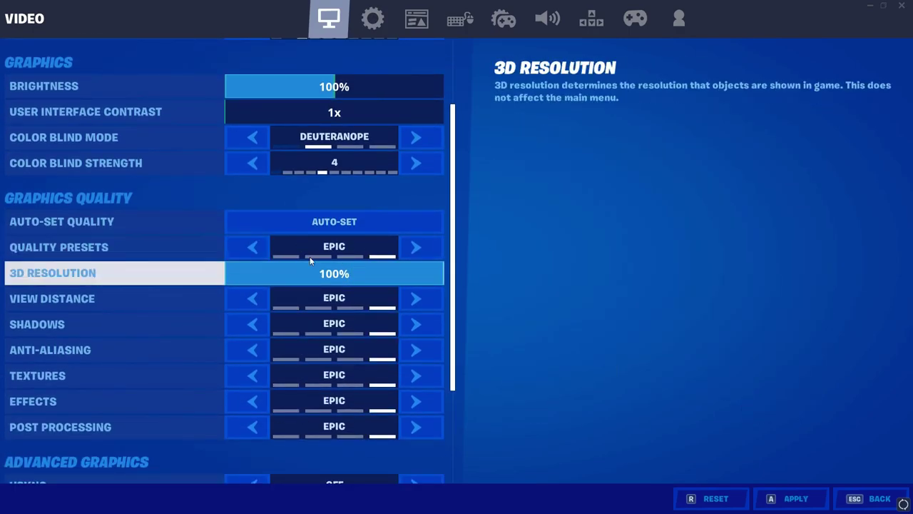
Review the remaining video options, then apply the changed graphics quality and return to the lobby.
scroll(437, 376, down, 5)
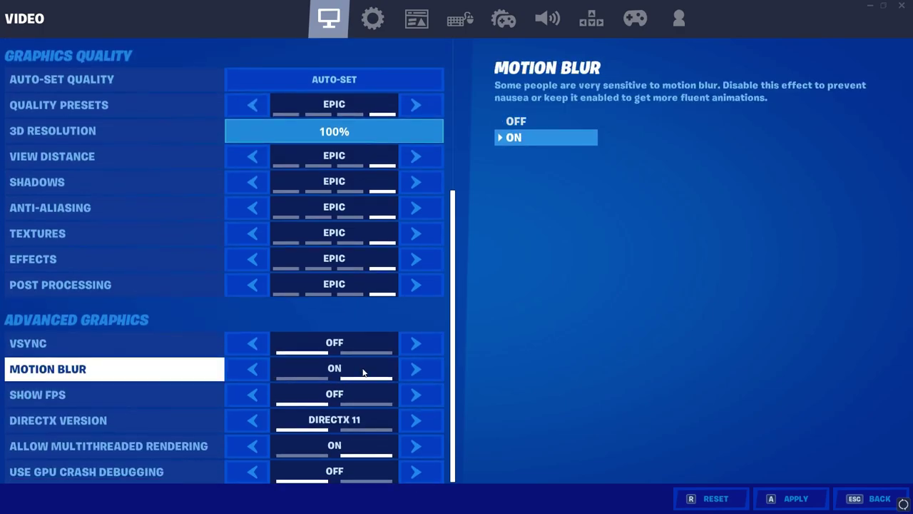
scroll(378, 143, up, 6)
scroll(350, 99, up, 2)
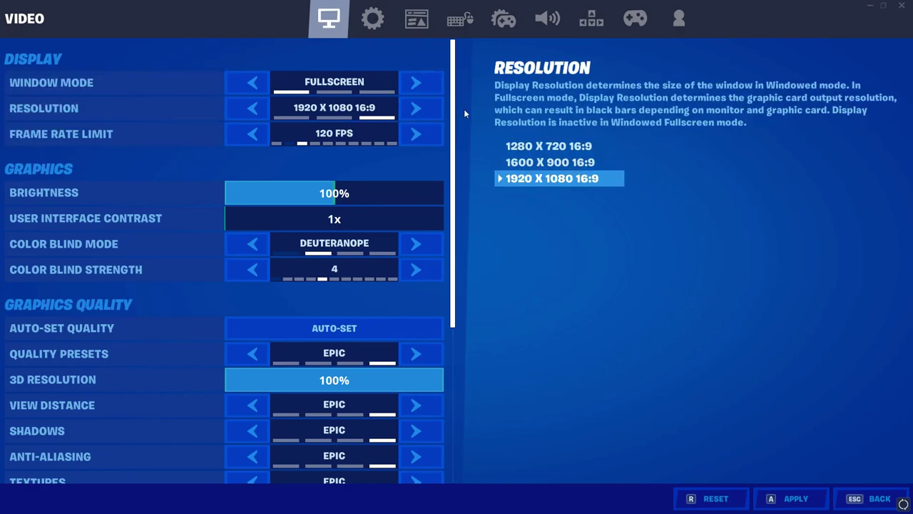
key(Escape)
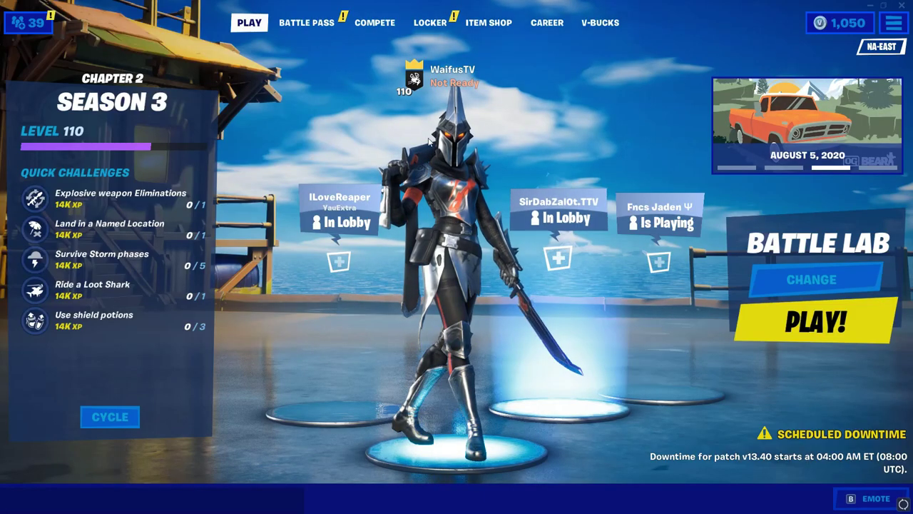
key(b)
key(Escape)
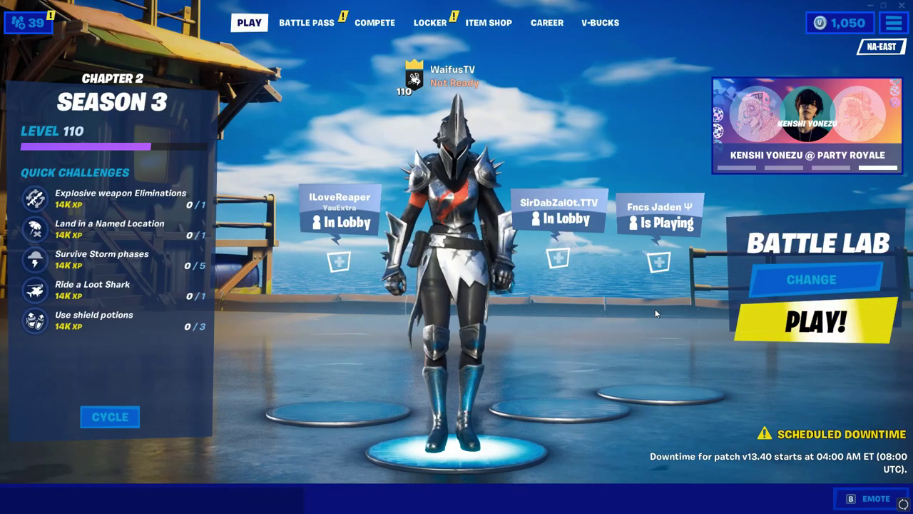
Open the saved Battle Lab replay from the career page and set its camera mode to Gameplay.
click(547, 23)
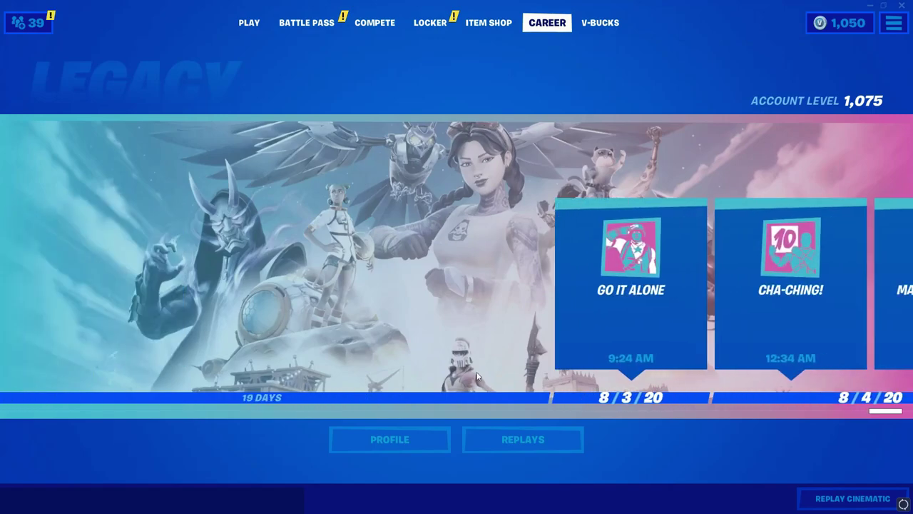
click(505, 440)
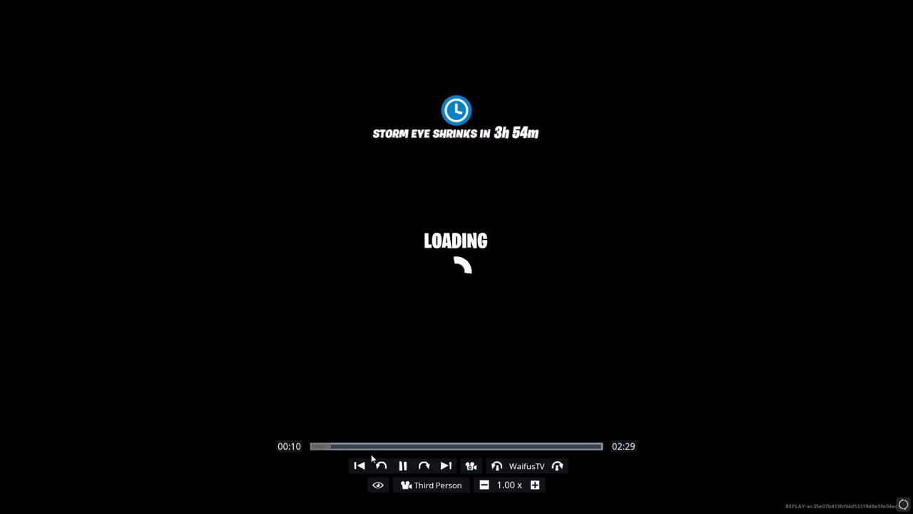
click(440, 491)
click(433, 468)
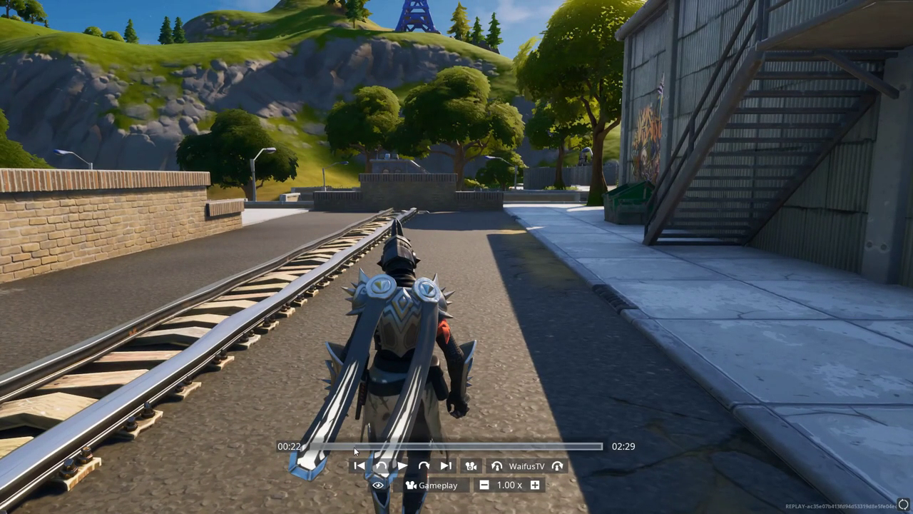
Jump to about 00:22 on the replay timeline and switch the camera to Drone Free.
click(353, 447)
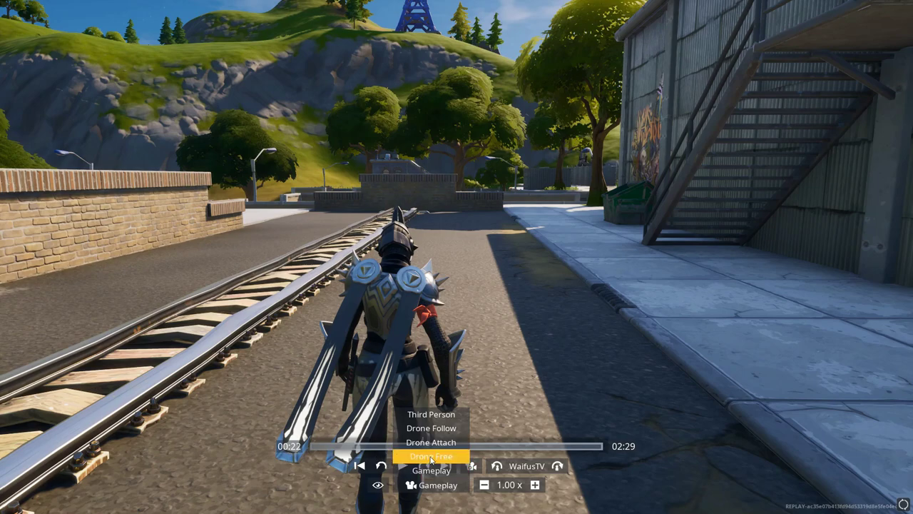
click(431, 456)
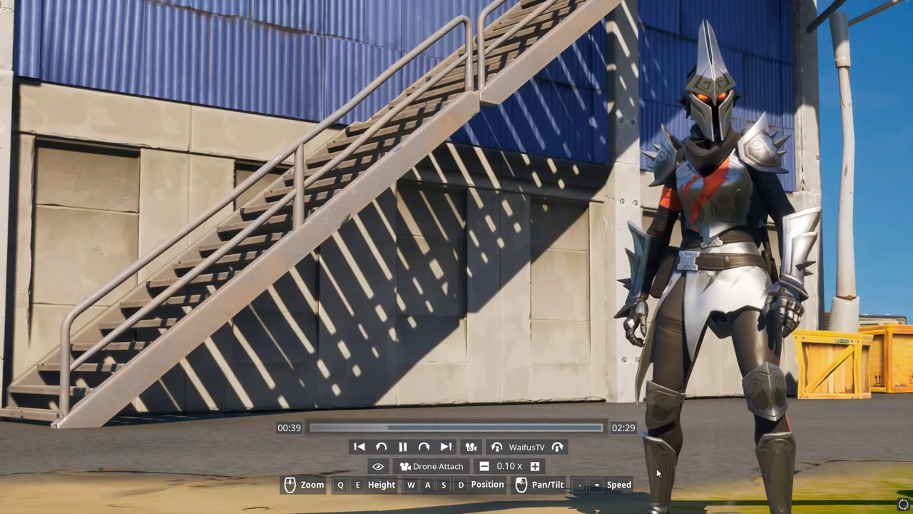
Pause the replay and swing the attached drone camera around the character, widening its focal length to 10 mm.
key(space)
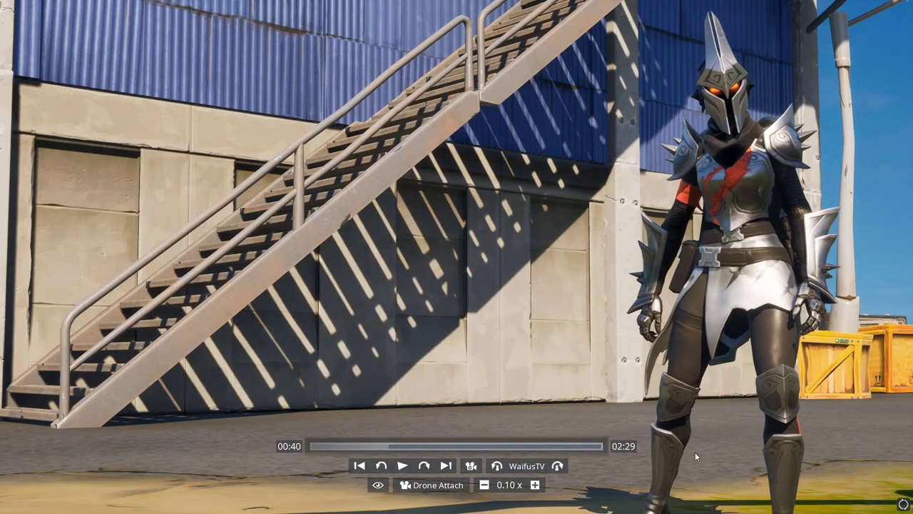
drag(695, 452, 527, 471)
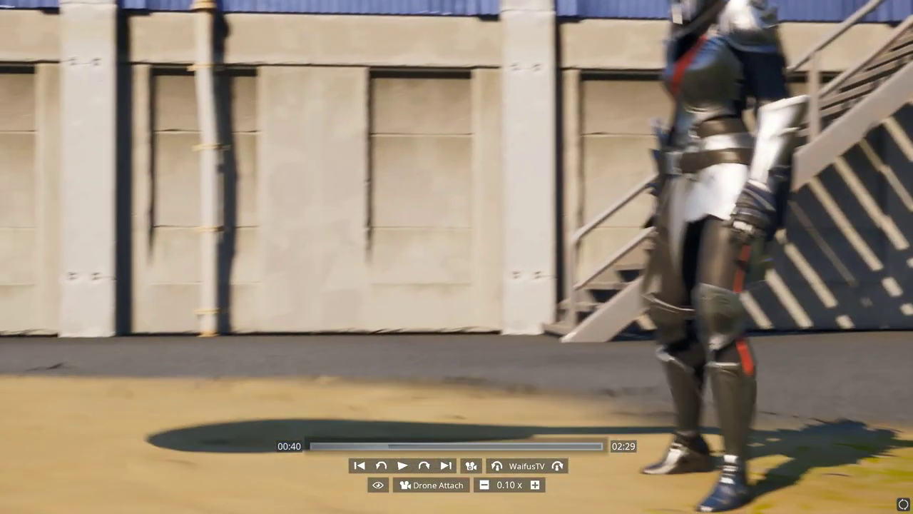
scroll(457, 257, down, 5)
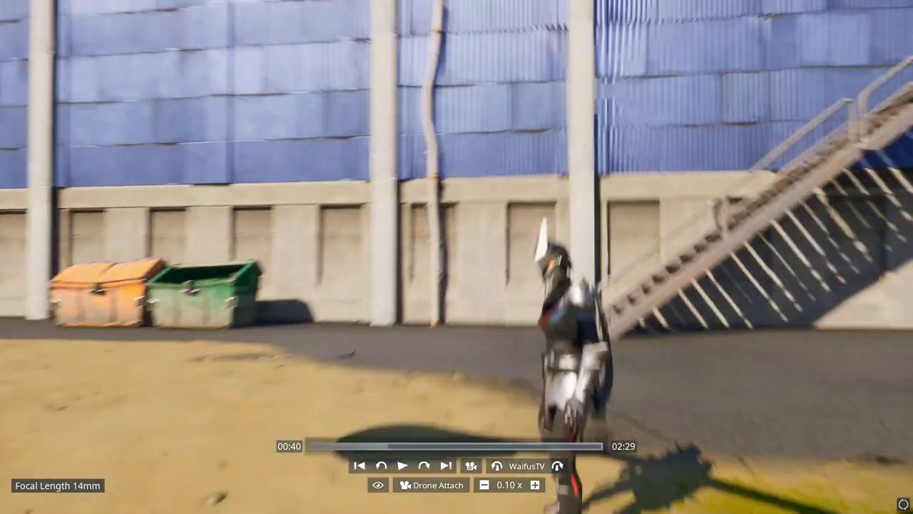
key(a)
scroll(456, 257, down, 4)
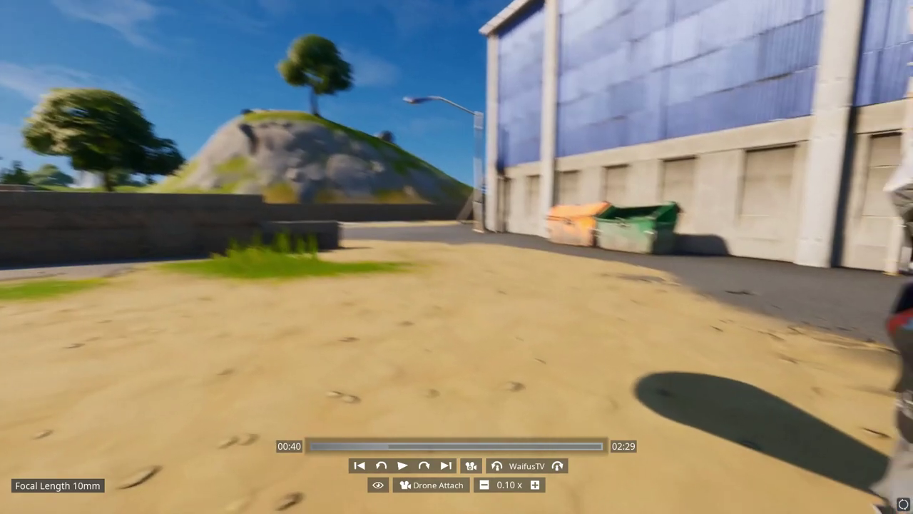
scroll(456, 257, up, 1)
scroll(456, 256, down, 1)
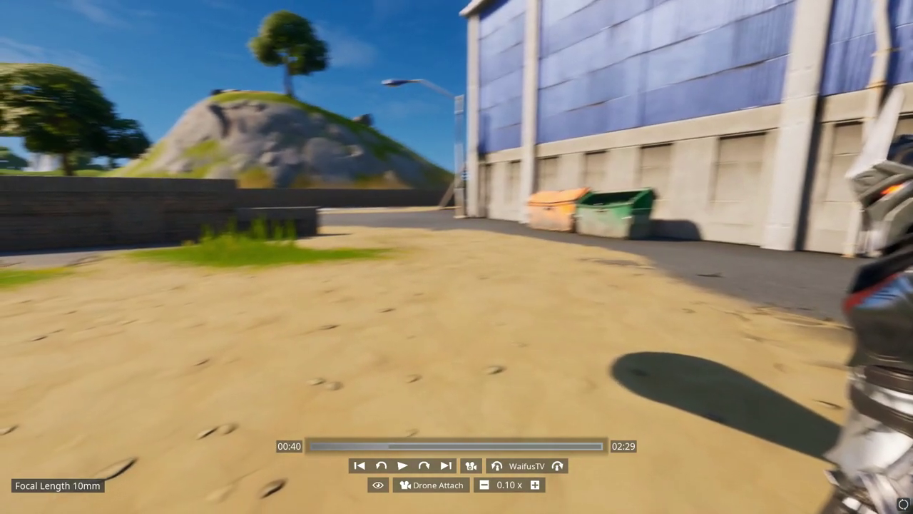
Fly the attached drone around close beside the character, facing the low brick wall and rocky hill.
key(a)
drag(754, 363, 381, 363)
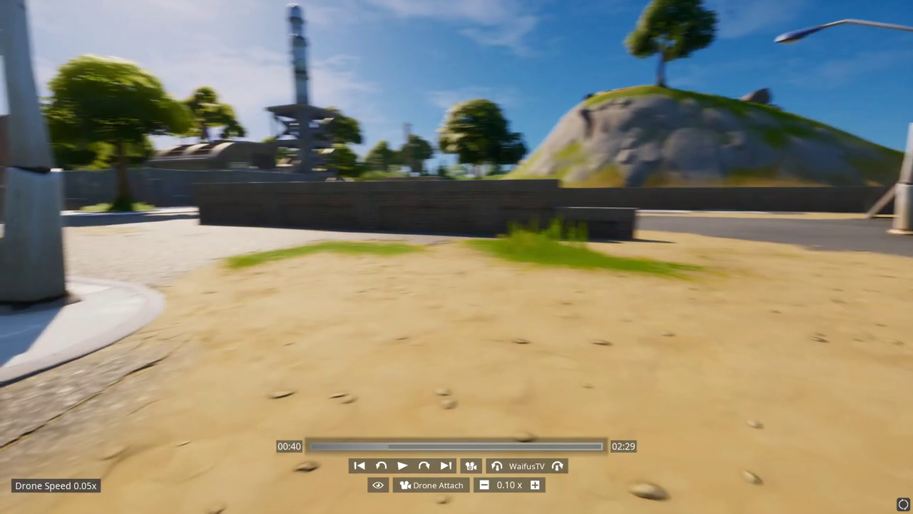
key(a)
key(a)
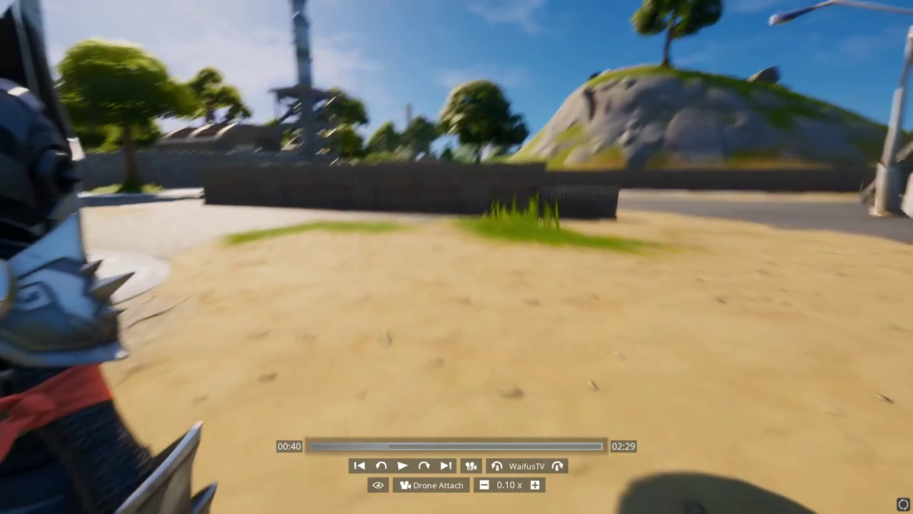
key(a)
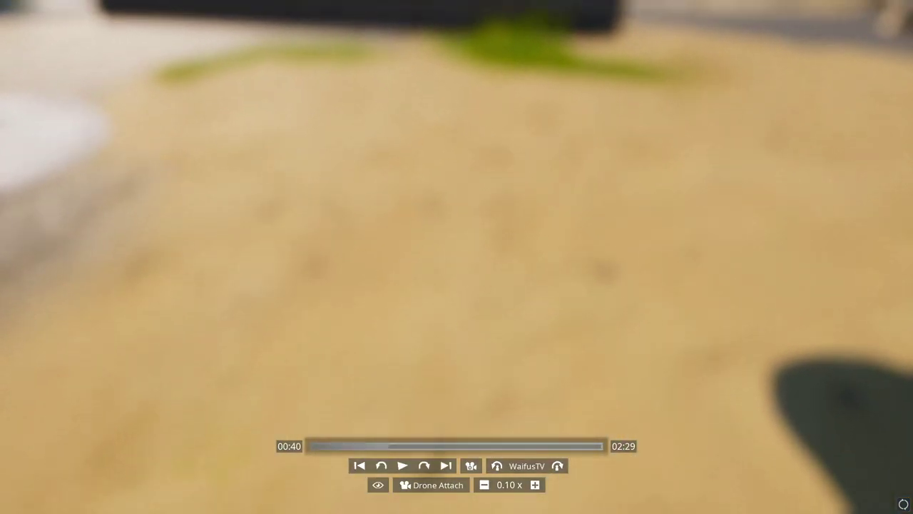
Turn off auto focus in the Drone Attach camera settings and close the settings.
key(h)
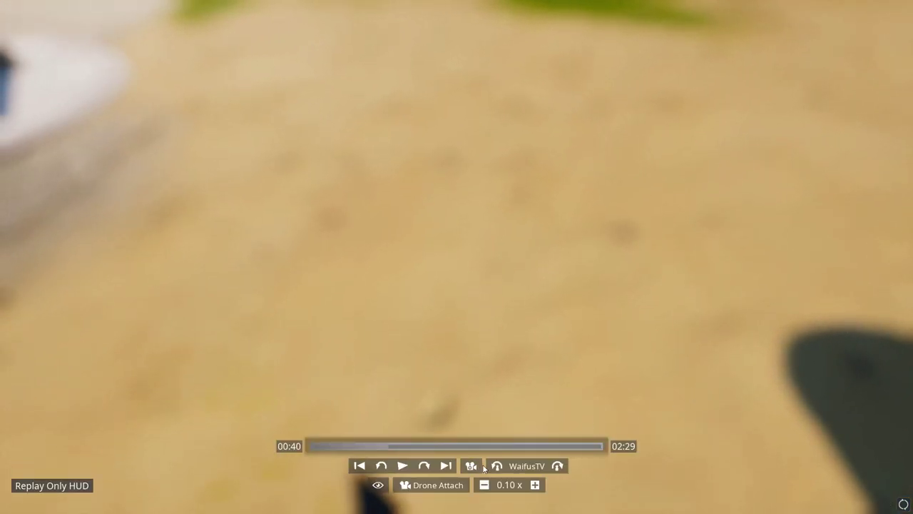
click(470, 466)
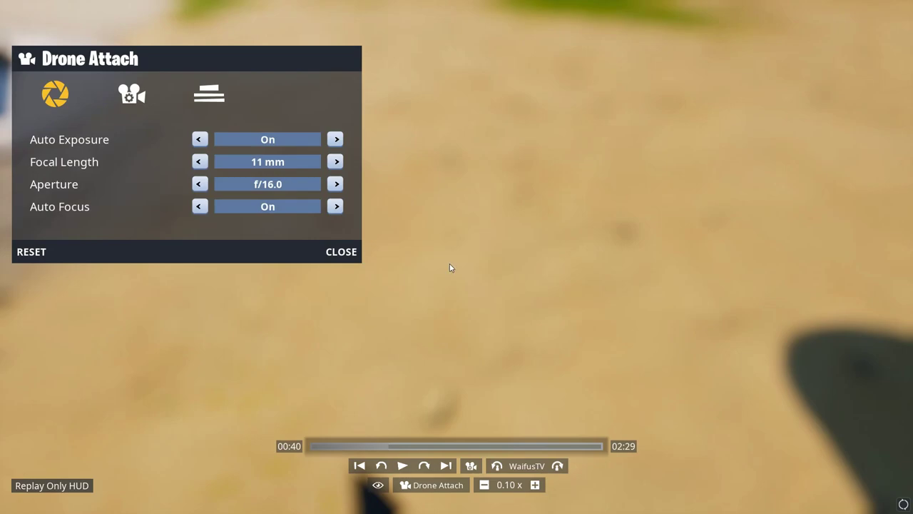
click(200, 206)
click(349, 275)
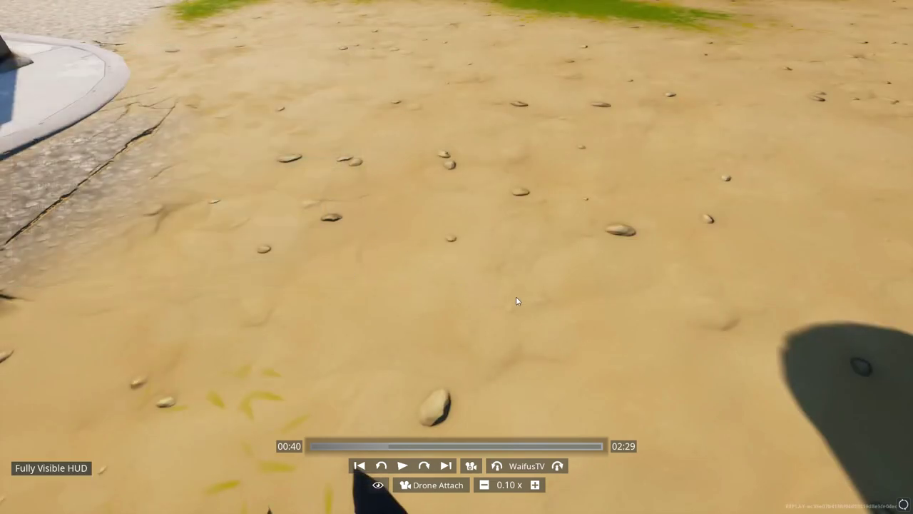
Hide the replay HUD, save the last 15 seconds of footage as a clip, and restore the HUD.
key(h)
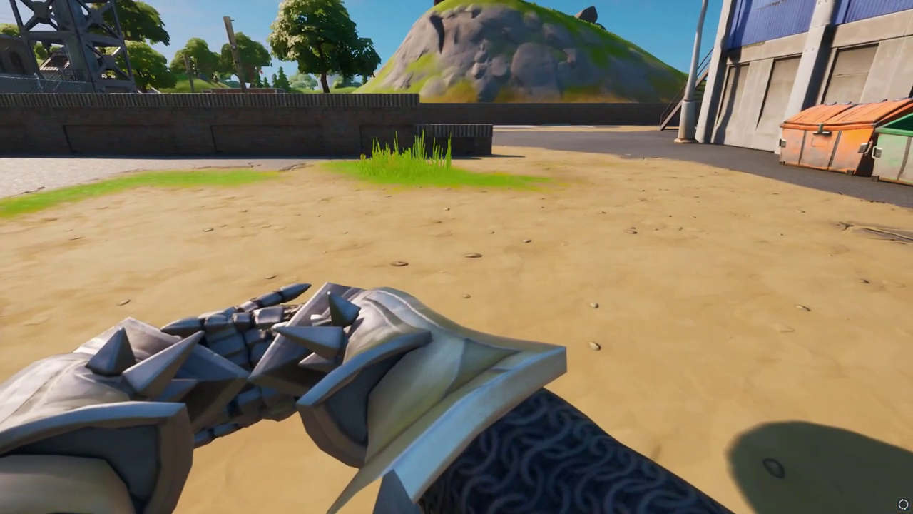
key(alt+F10)
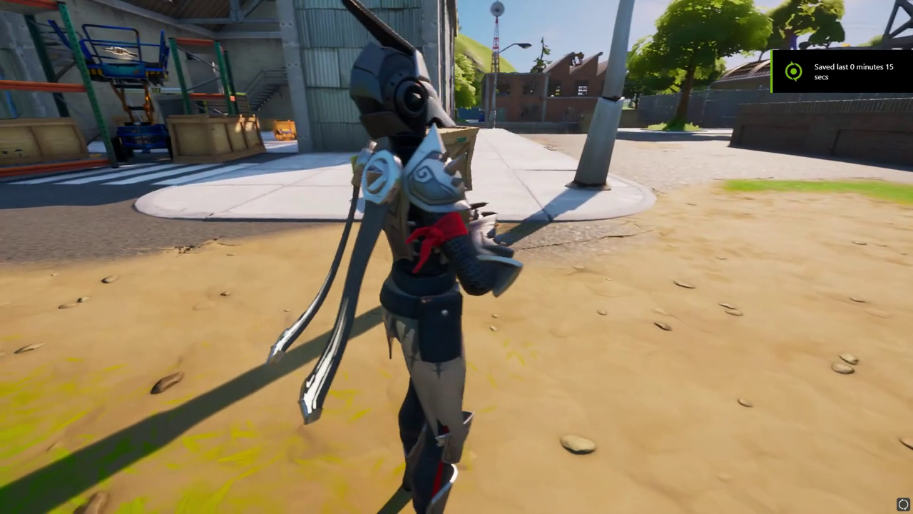
key(h)
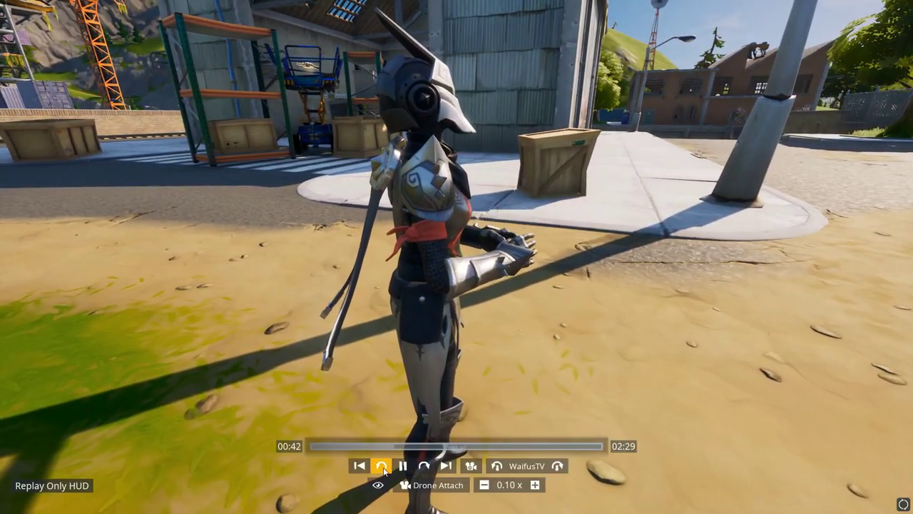
Rewind the replay slightly, switch the camera to Drone Follow and swing the view around the character.
click(382, 466)
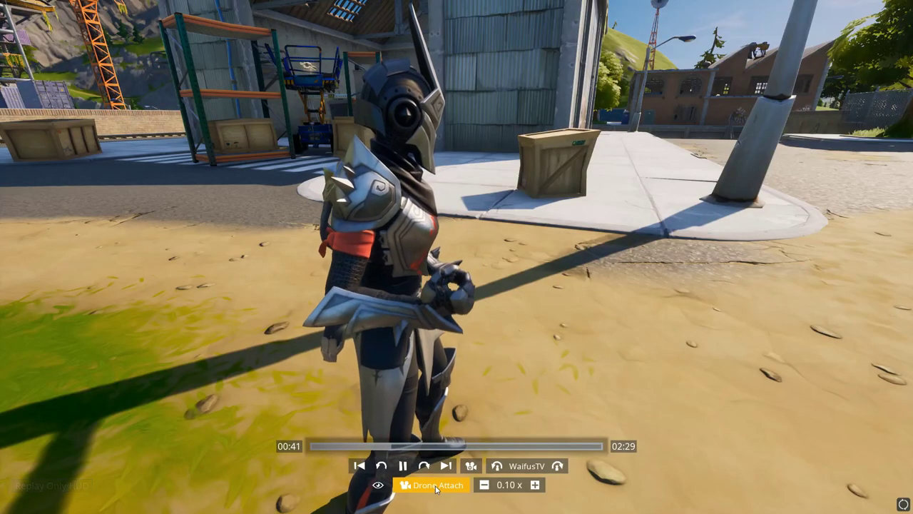
click(432, 428)
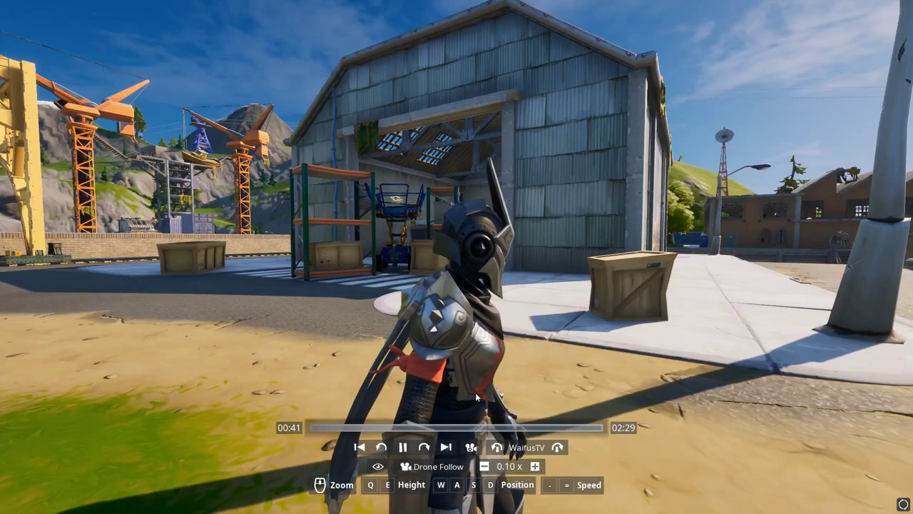
drag(476, 396, 407, 400)
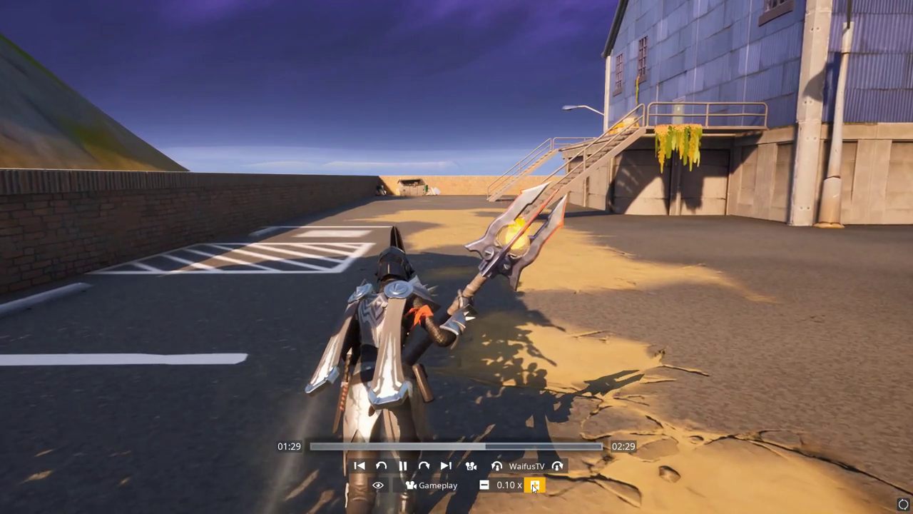
Cycle the HUD visibility to the replay-only HUD and switch the camera to Drone Free at 01:29.
key(h)
key(h)
key(h)
key(h)
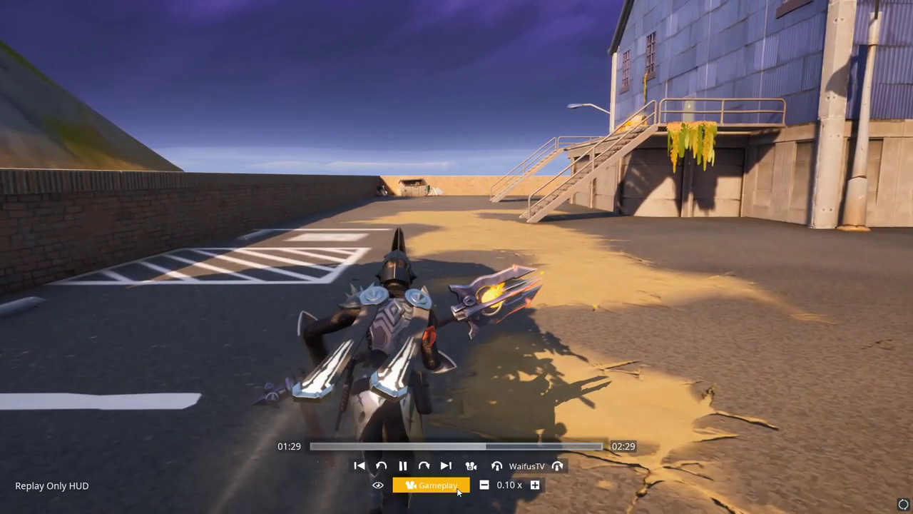
click(457, 491)
click(447, 456)
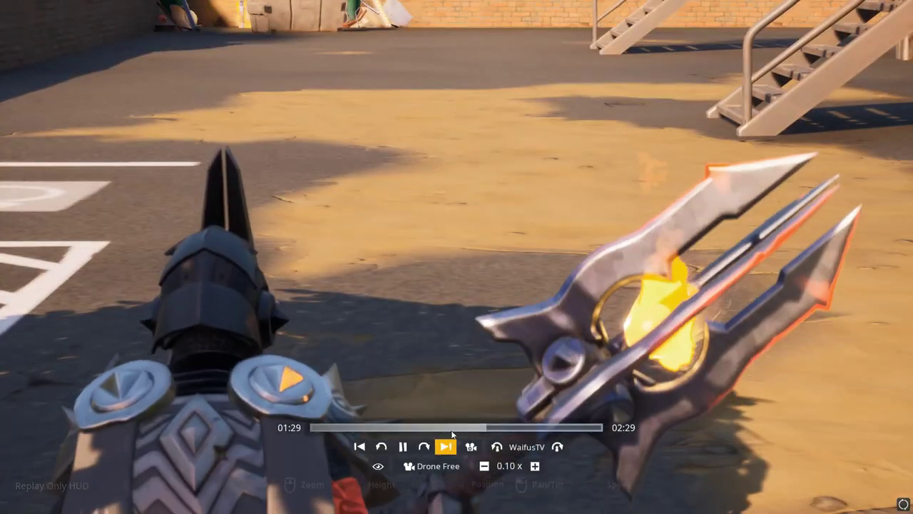
Fly the free drone around the running character for a low side view with the brick wall behind, adjusting the zoom.
key(d)
scroll(451, 434, down, 5)
drag(452, 433, 142, 417)
key(d)
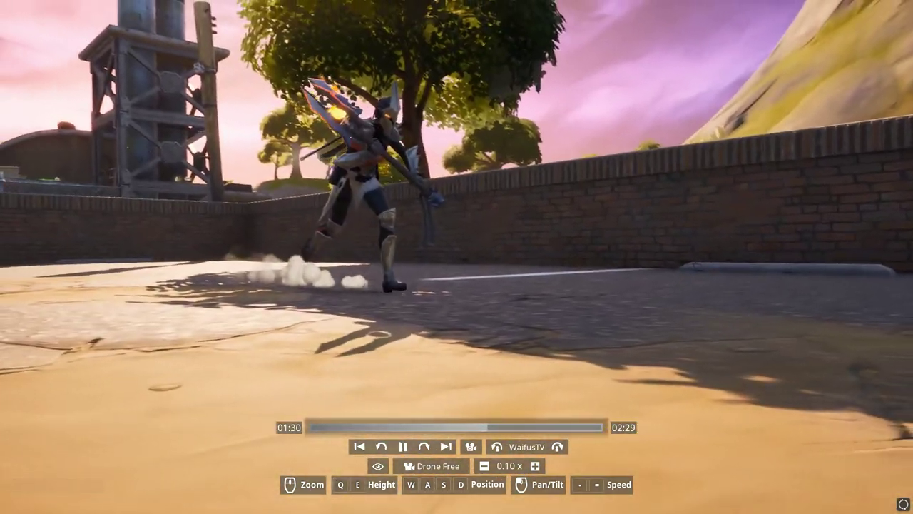
scroll(456, 256, up, 5)
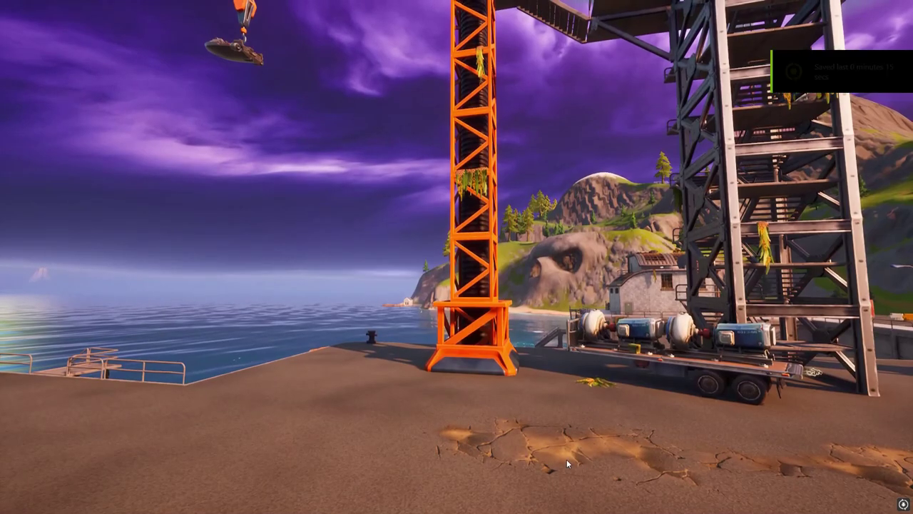
click(566, 459)
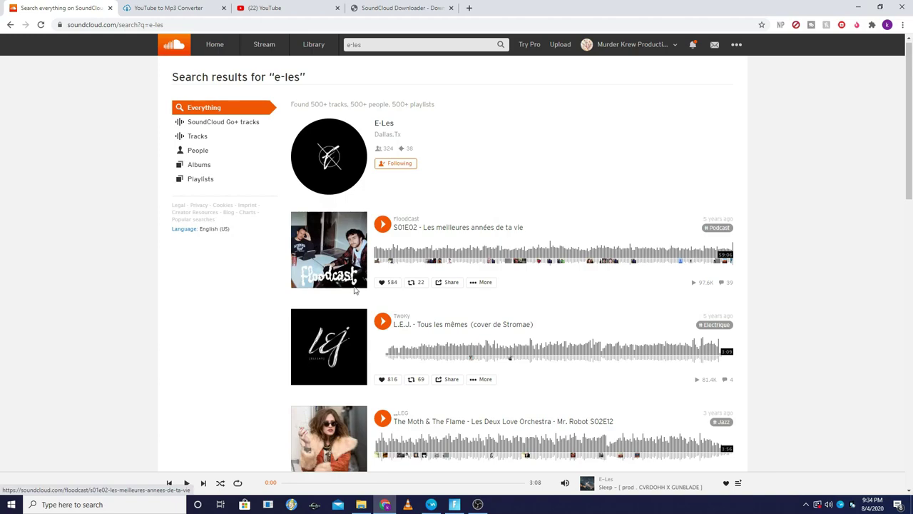
Switch to SoundCloud, find and play the E-Les track ". ( prod. bailey daniel )", and open its sharing options.
scroll(378, 318, down, 7)
scroll(377, 317, down, 7)
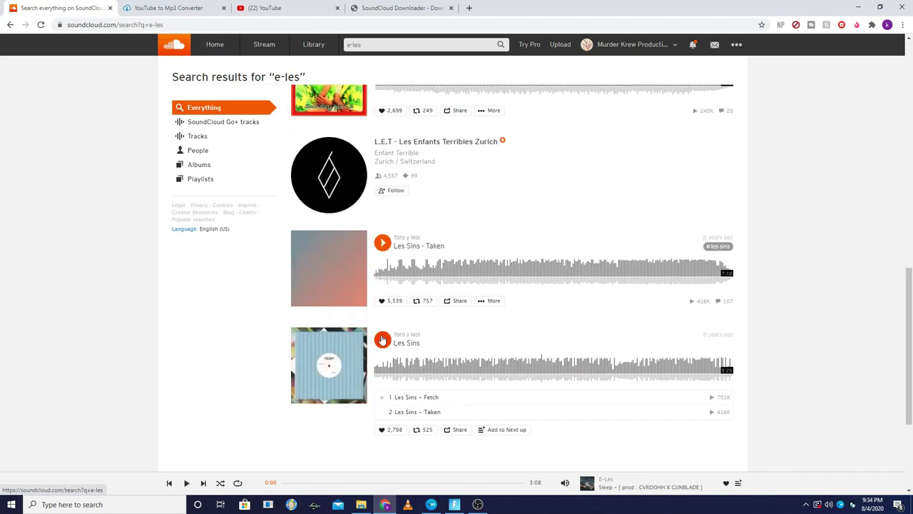
scroll(404, 329, down, 5)
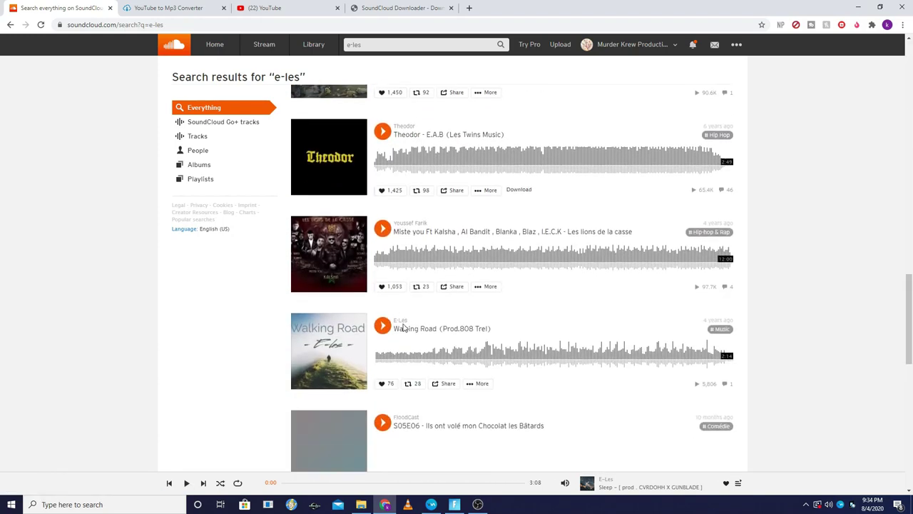
scroll(411, 327, up, 8)
scroll(410, 327, up, 13)
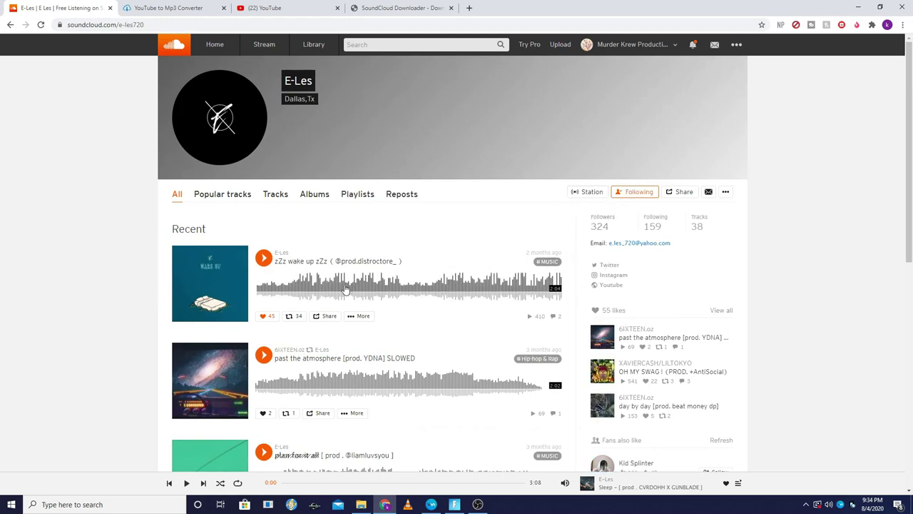
scroll(345, 288, down, 6)
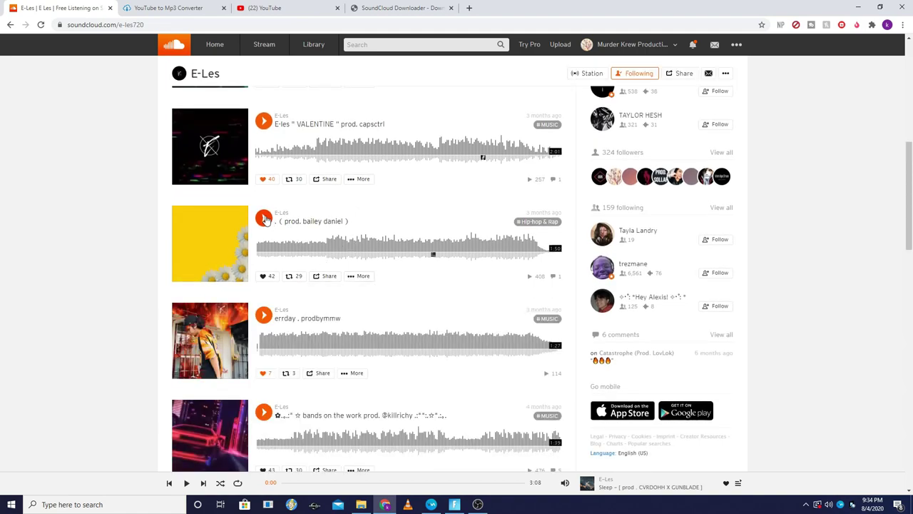
click(264, 218)
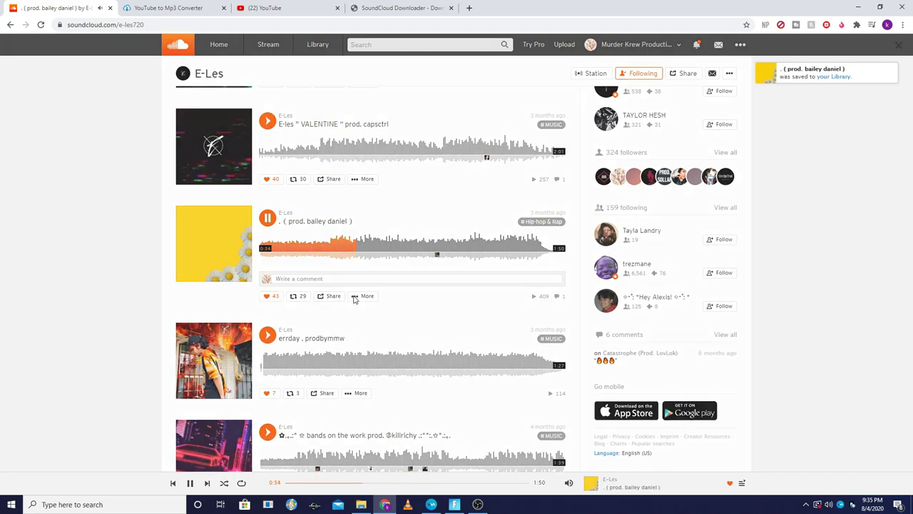
click(322, 297)
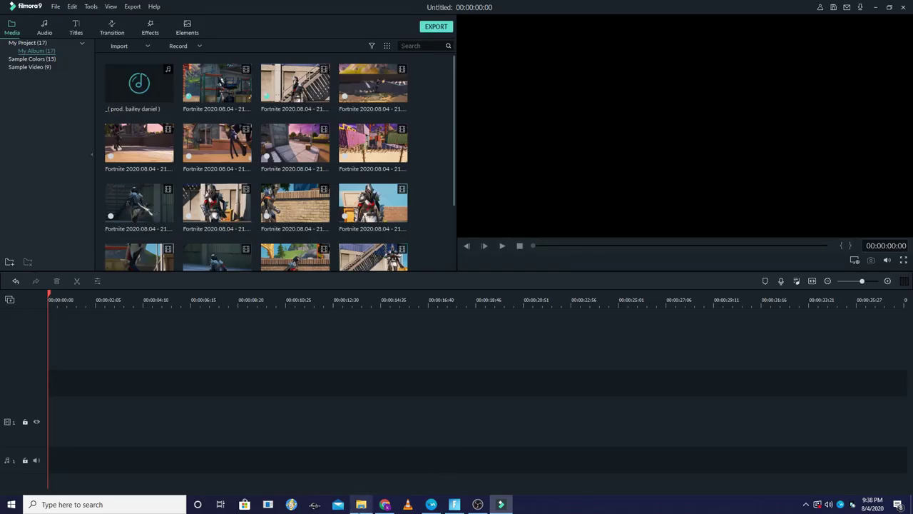
From Filmora, view the recorded Fortnite clips in the Eternal Knight video folder, then return to the editor.
click(360, 504)
click(592, 316)
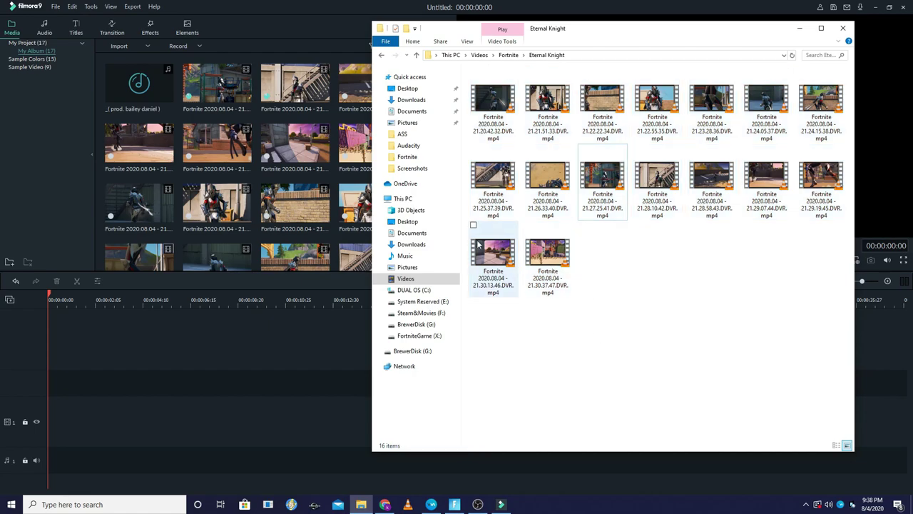
click(797, 28)
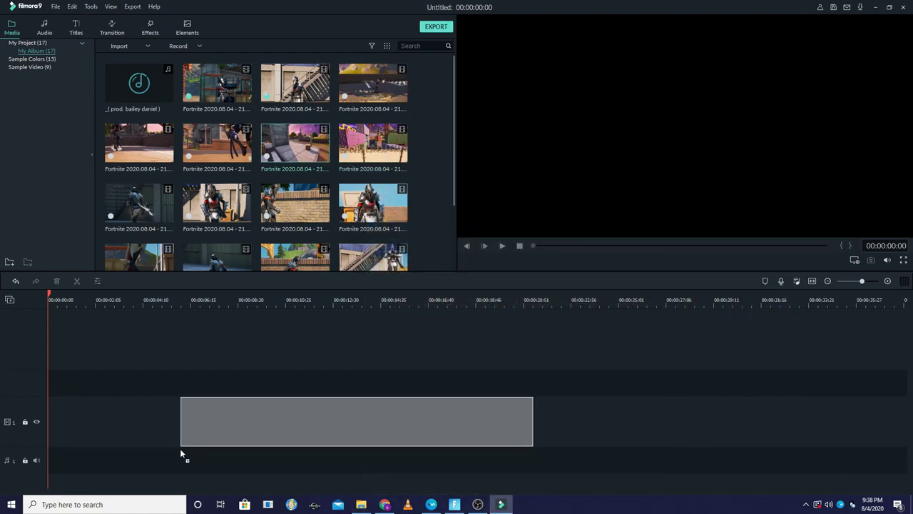
Place the selected Fortnite clip at the start of video track 1 and trim off everything before 00:00:03:15, closing the gap.
drag(180, 451, 38, 436)
drag(142, 390, 142, 389)
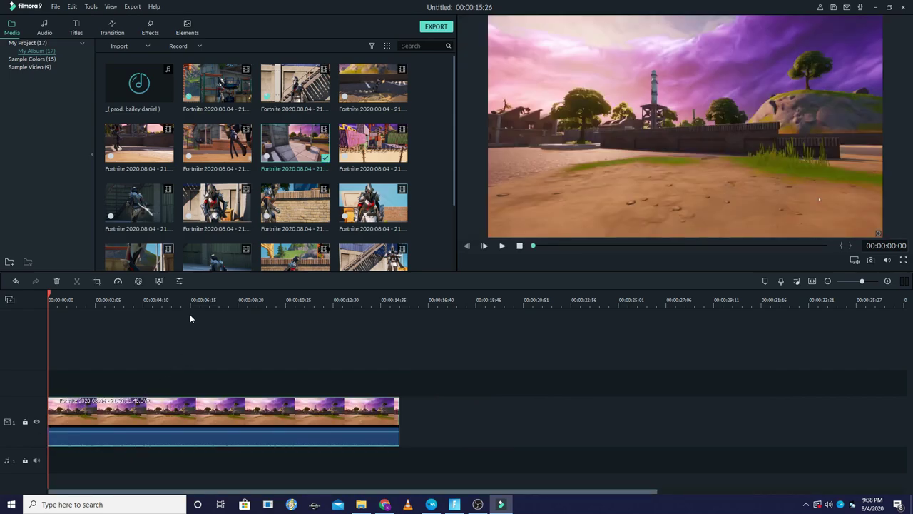
click(175, 300)
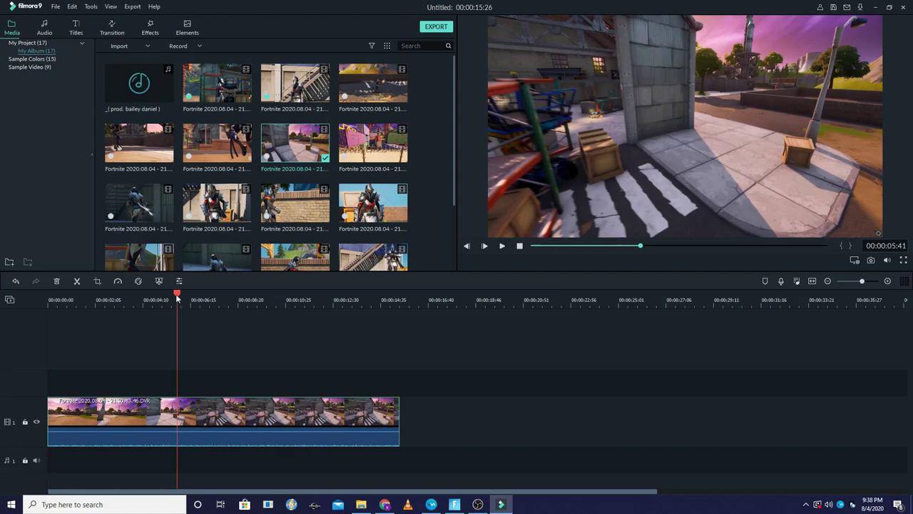
drag(176, 298, 122, 307)
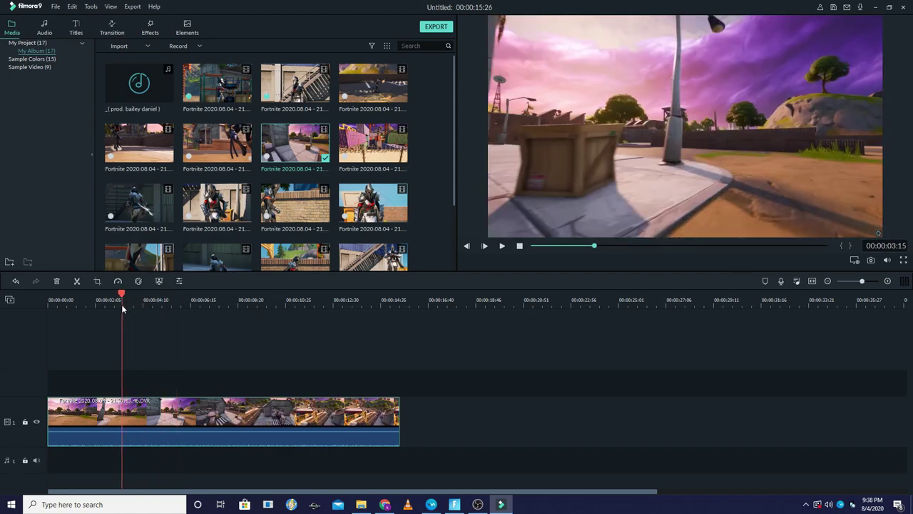
right_click(158, 411)
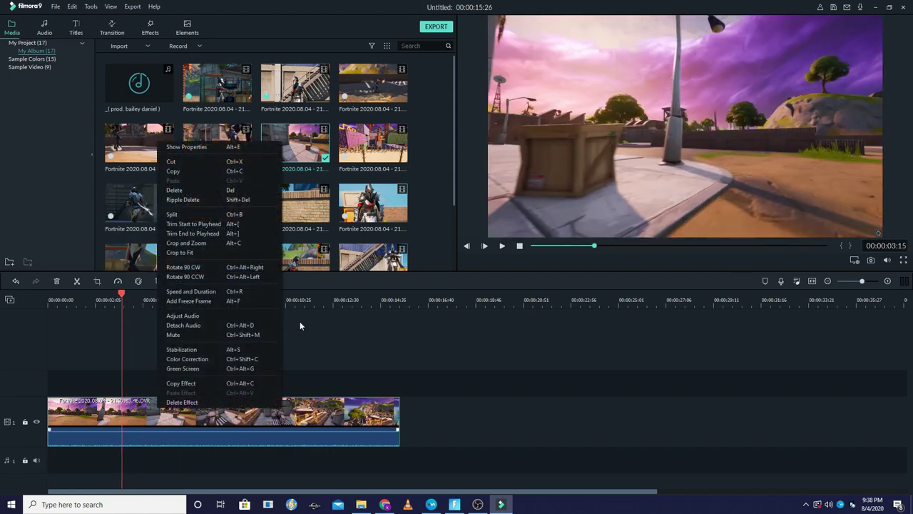
click(206, 223)
drag(220, 411, 131, 354)
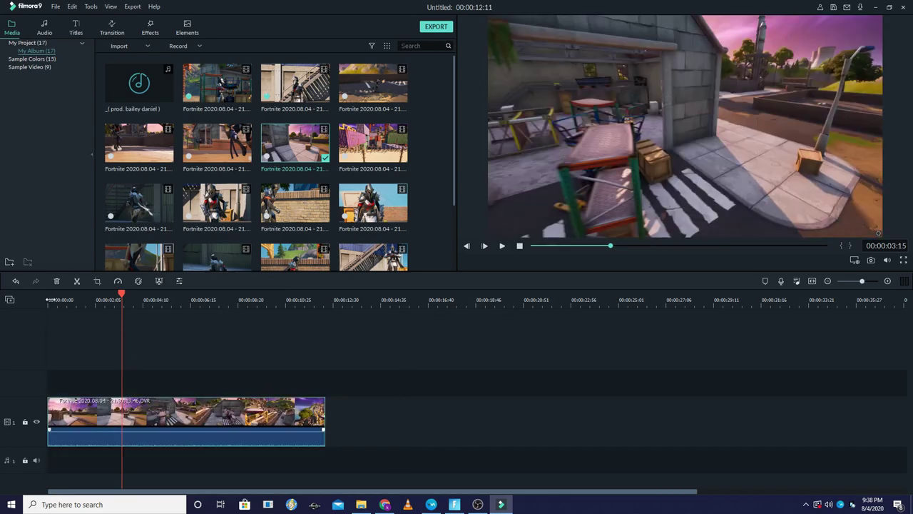
click(48, 301)
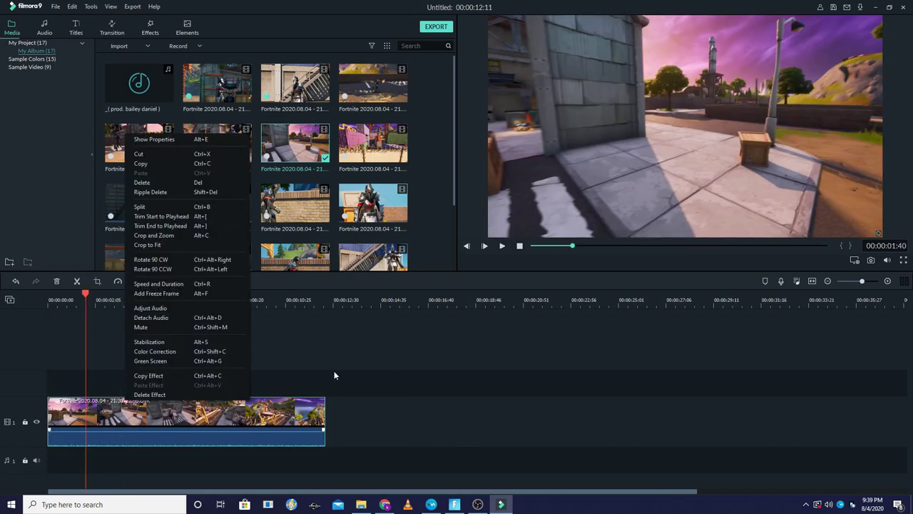
drag(335, 371, 269, 344)
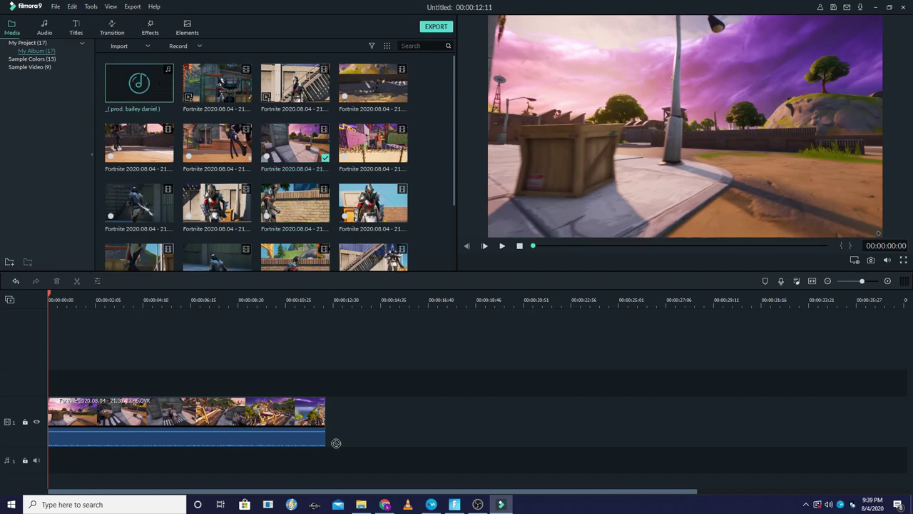
Add the "( prod. bailey daniel )" song at the start of audio track 1 and play it to just before the beat drops.
drag(335, 443, 49, 464)
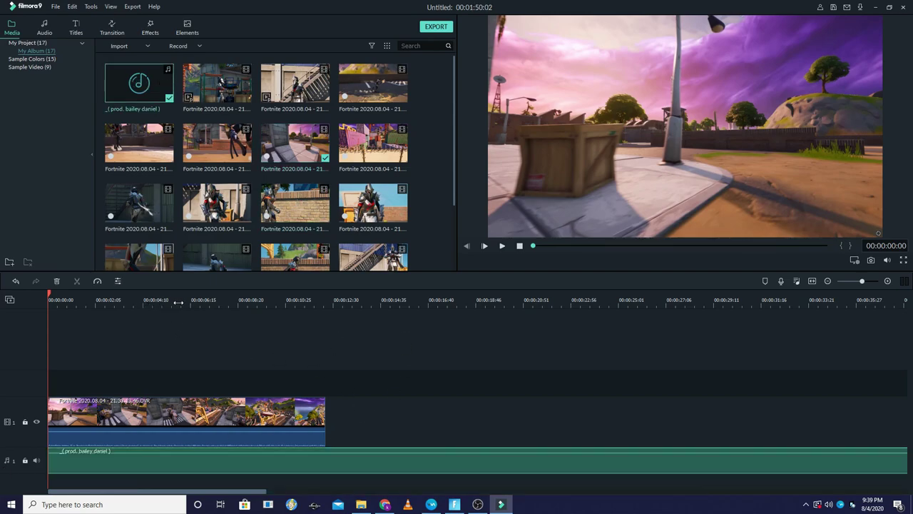
click(200, 300)
key(space)
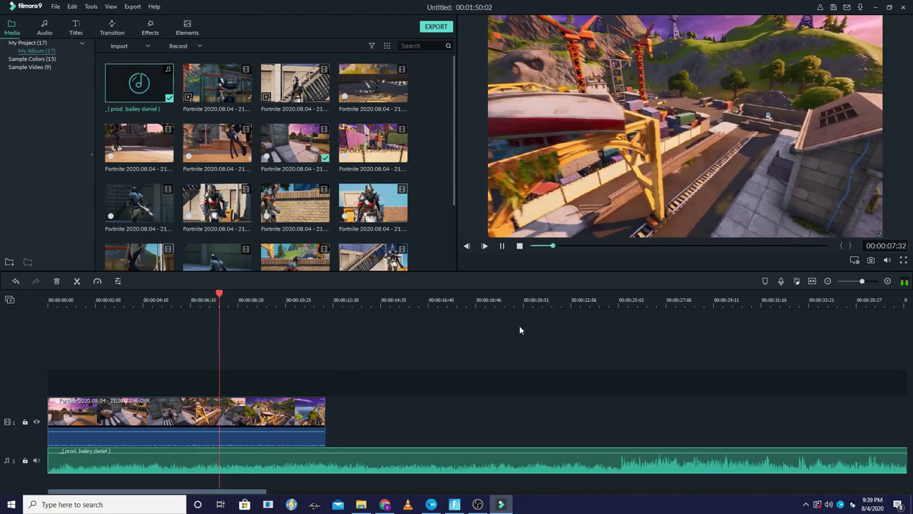
click(532, 316)
key(space)
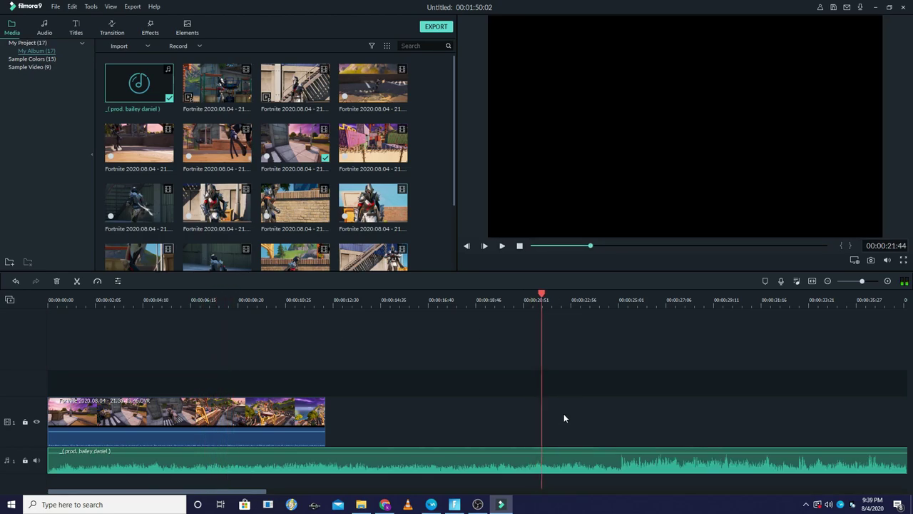
Trim the song's start to 00:00:22:25 and move the remaining audio to the beginning of the timeline.
right_click(579, 465)
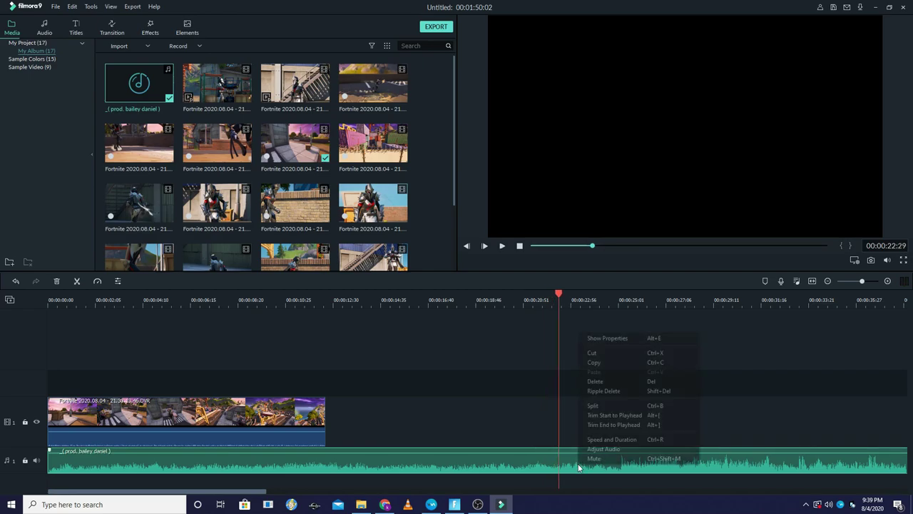
click(616, 415)
click(72, 460)
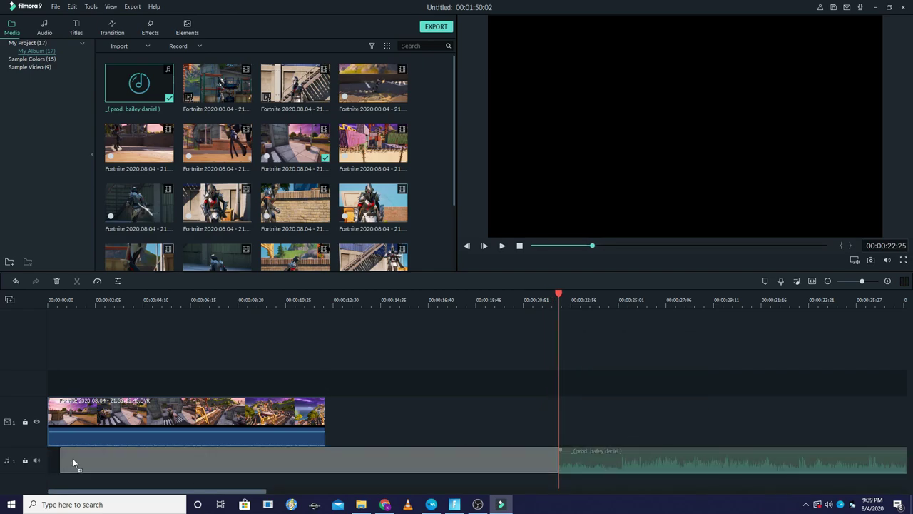
key(Delete)
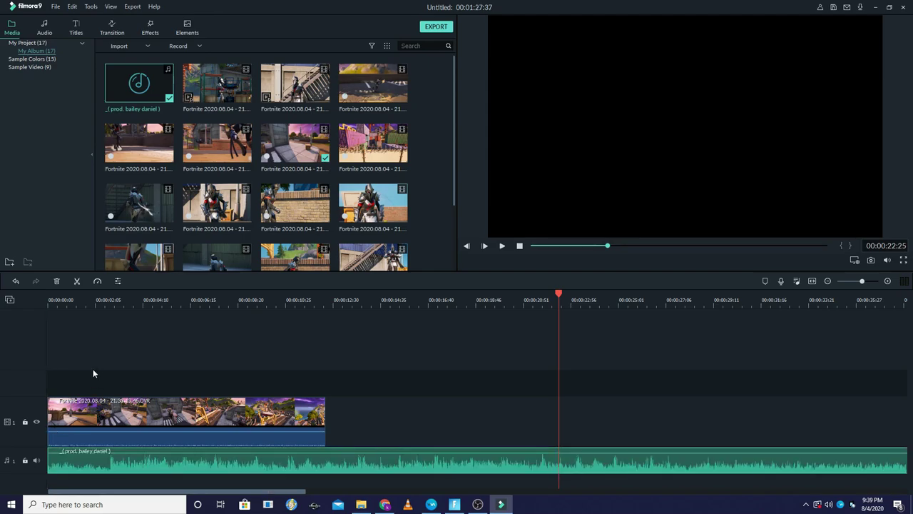
Play from the start, trim the Fortnite clip's beginning to 00:00:02:18, and move it back to the timeline start.
click(49, 300)
key(space)
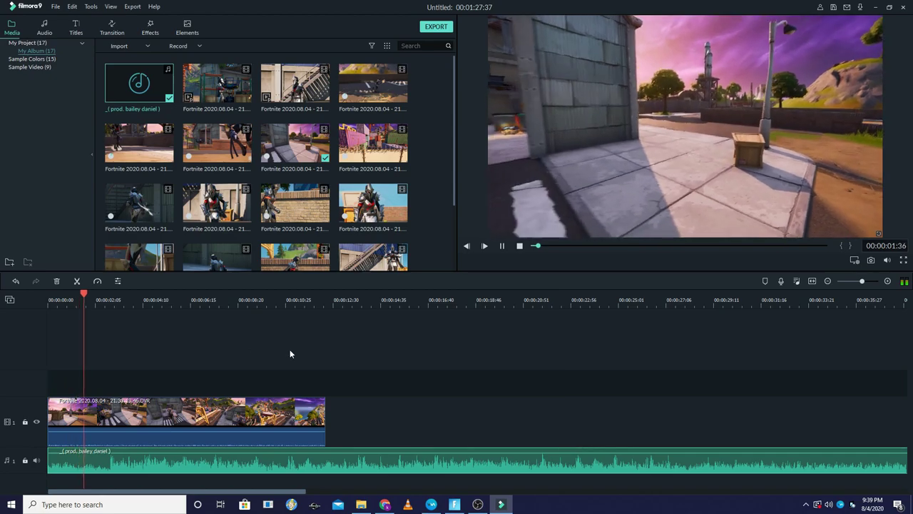
right_click(162, 410)
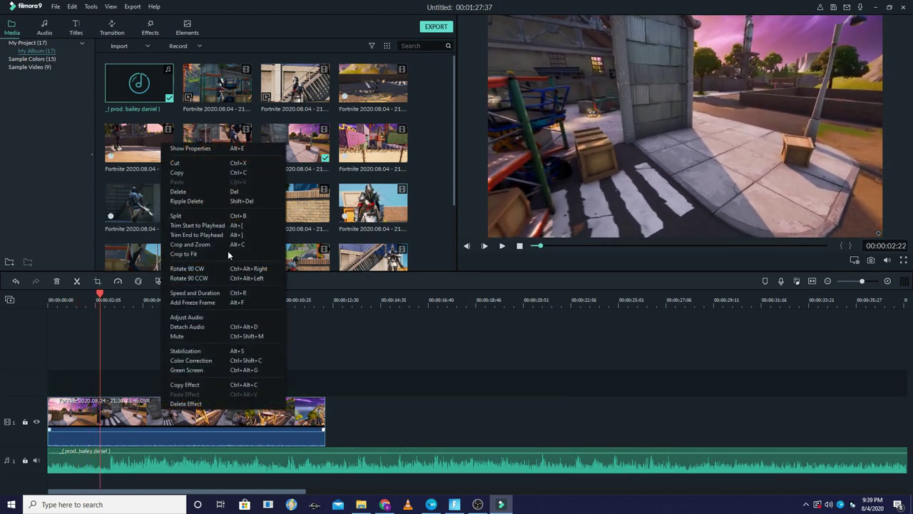
click(214, 226)
drag(184, 411, 32, 397)
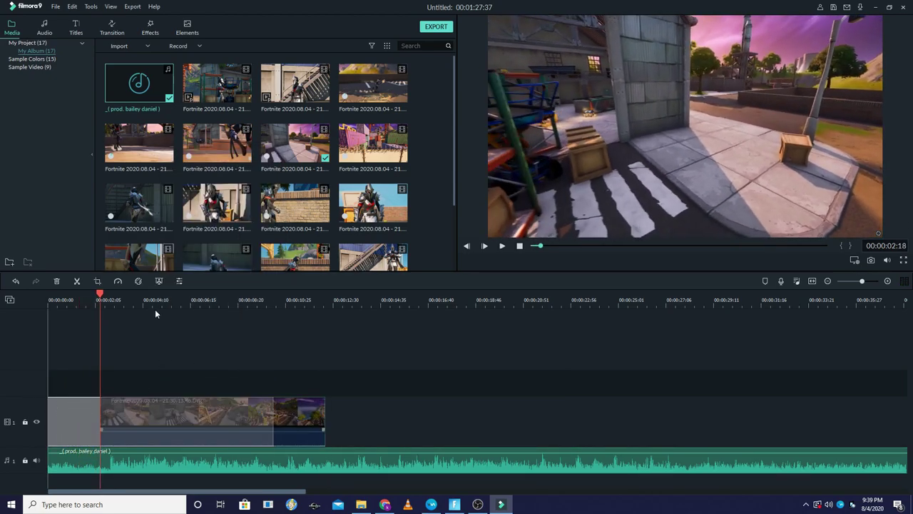
Play the clip with the music and split it on the beat at 00:00:02:43.
click(50, 299)
key(space)
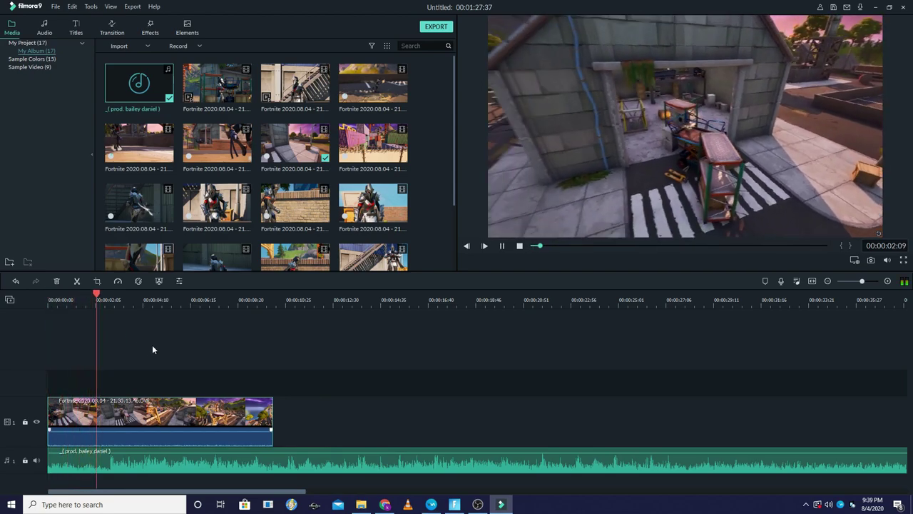
key(space)
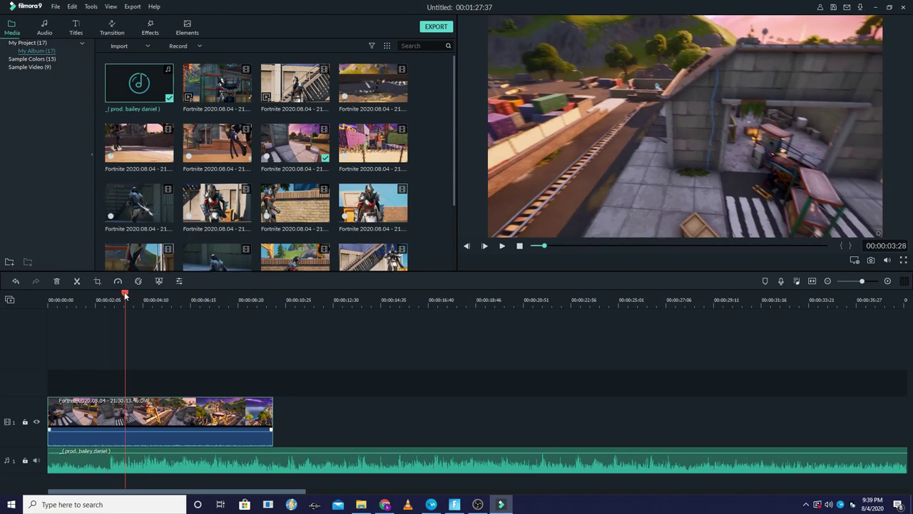
drag(126, 295, 110, 301)
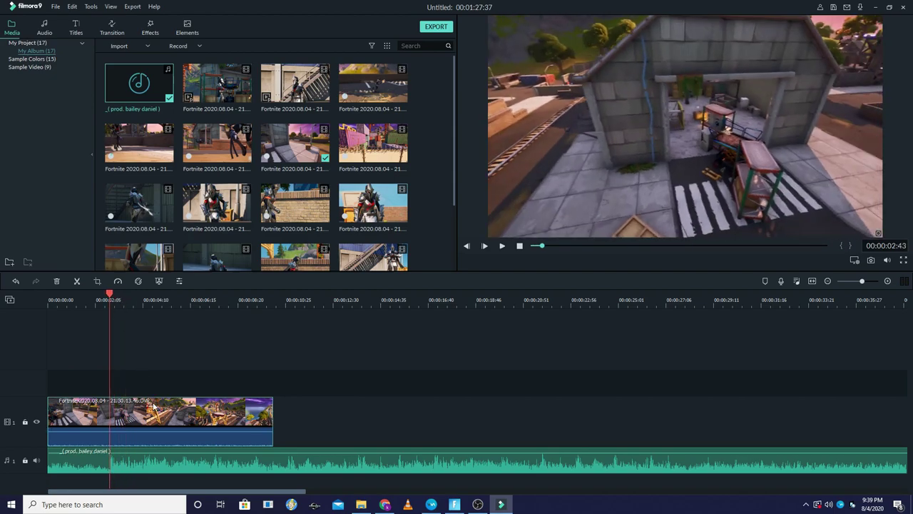
right_click(192, 420)
click(227, 226)
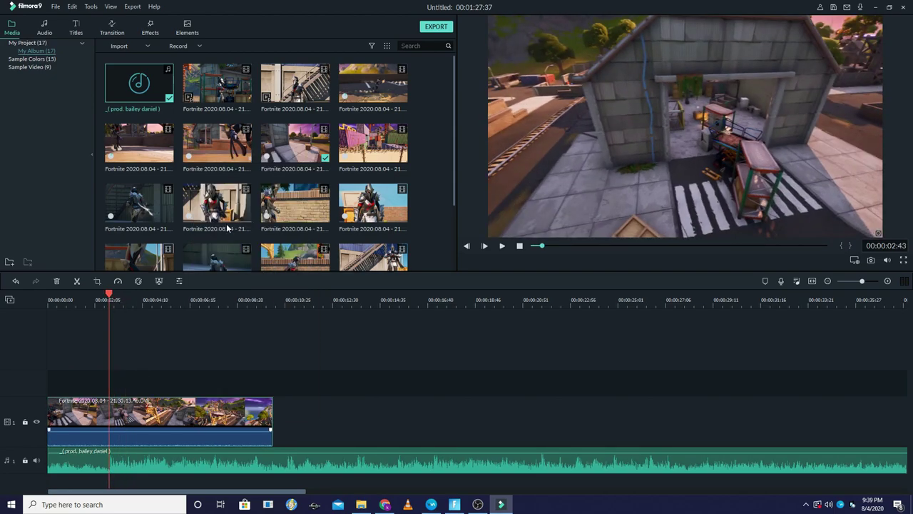
click(199, 433)
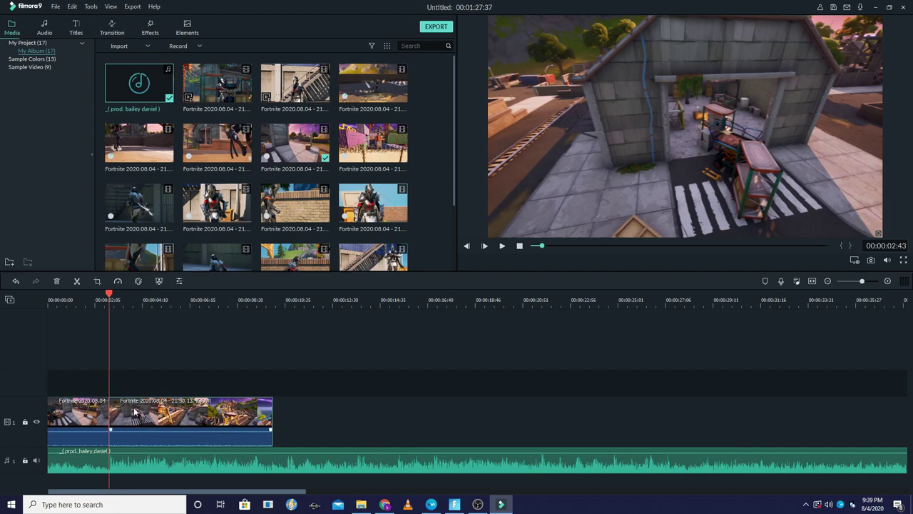
Split the second part of the Fortnite clip at 00:00:04:59.
drag(108, 298, 162, 303)
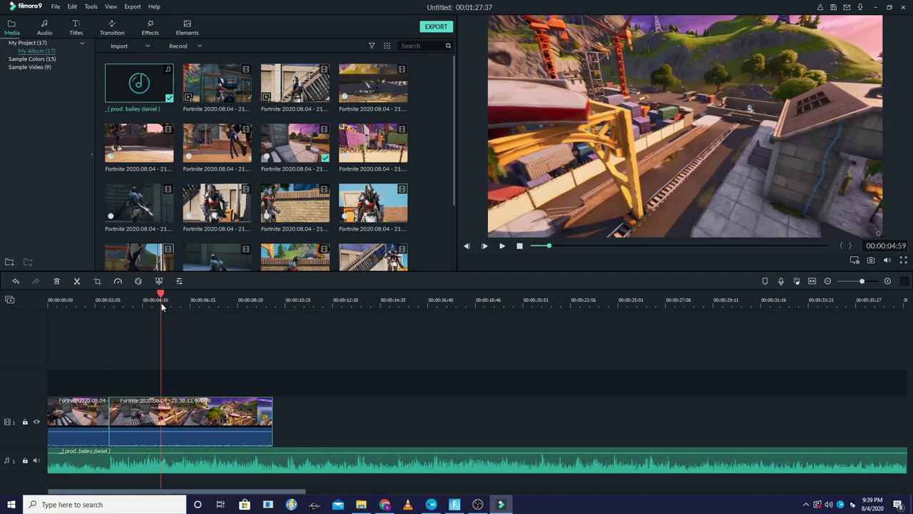
right_click(183, 401)
click(202, 207)
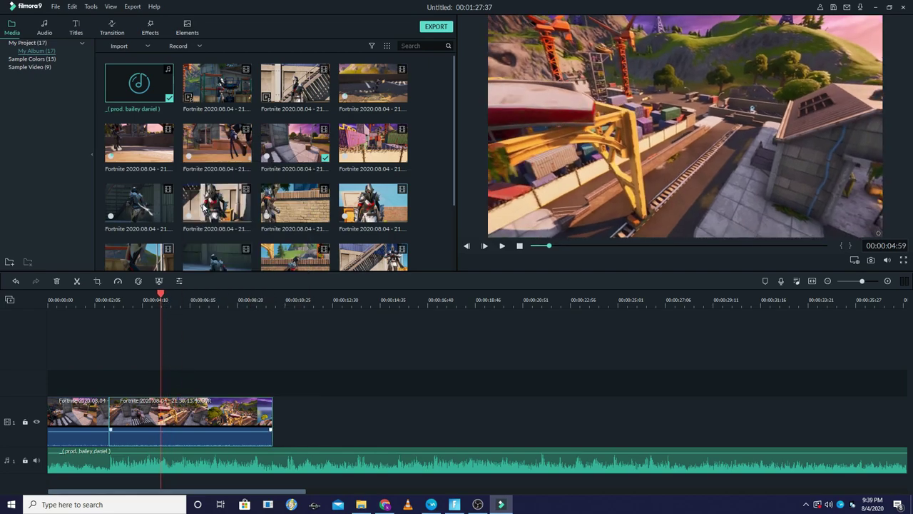
Set the speed of the middle clip segment to 7 and place the playhead at 00:00:03:40.
right_click(134, 421)
click(183, 298)
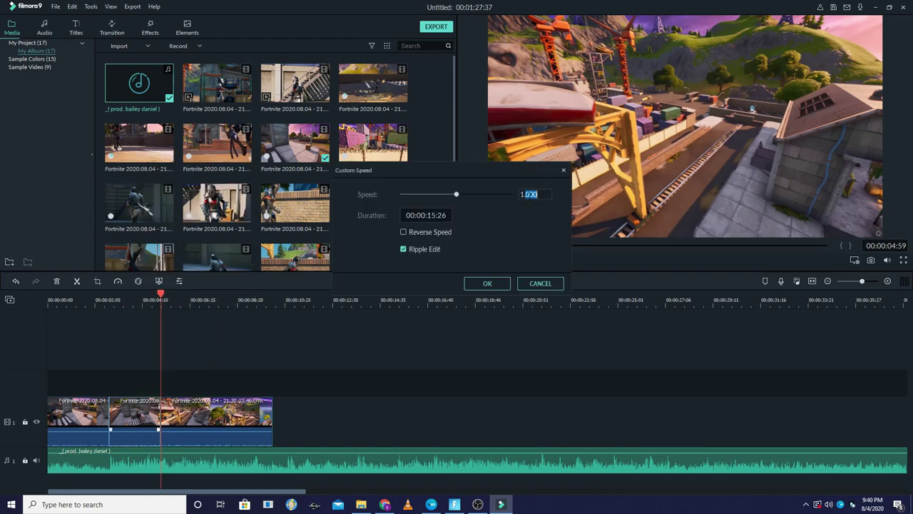
text(7)
click(487, 283)
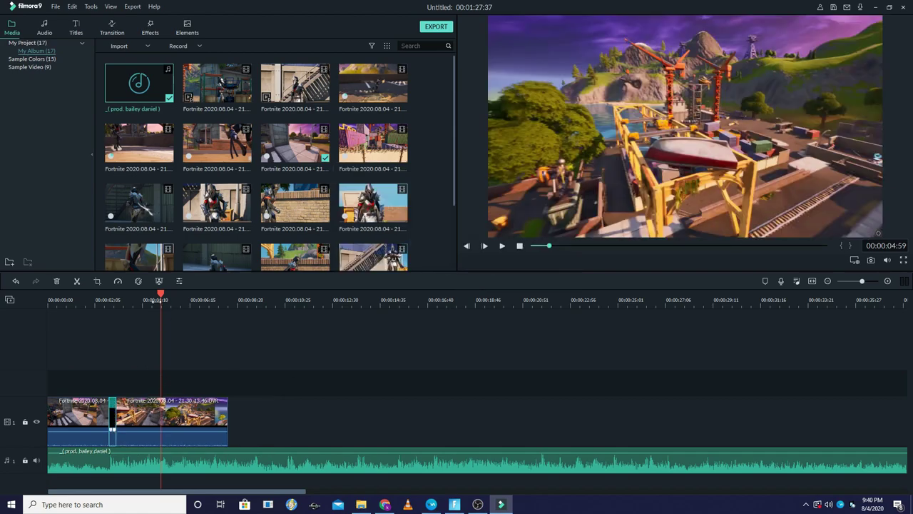
click(129, 299)
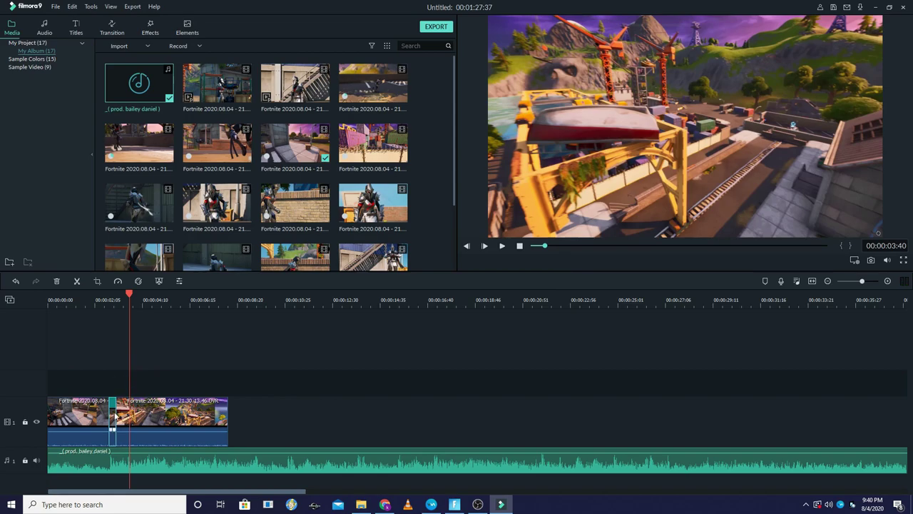
Build letterbox bars from two Black sample color clips about 36 seconds long, along the lower and upper edges of the video frame.
click(16, 60)
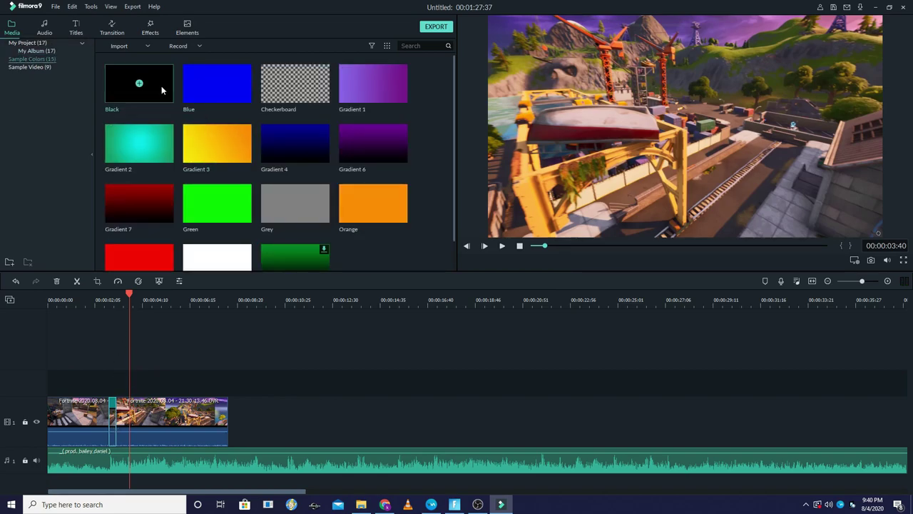
drag(161, 86, 860, 399)
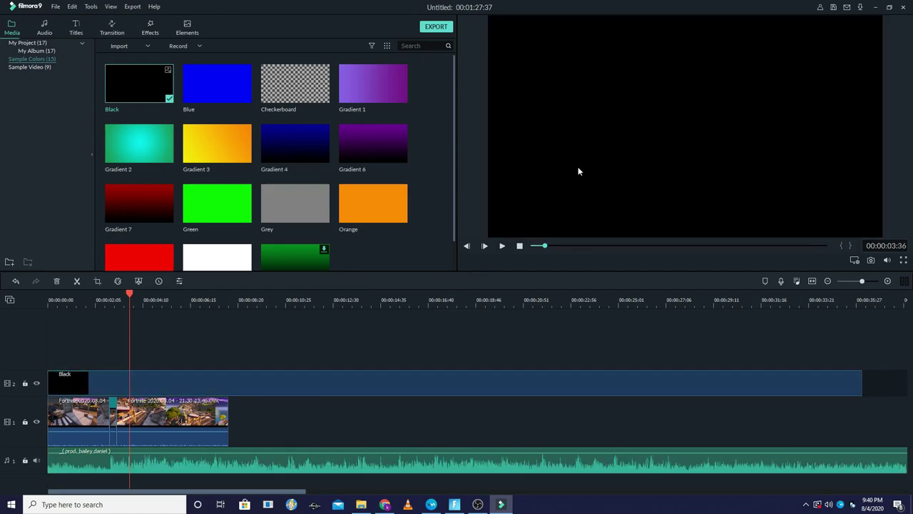
click(621, 166)
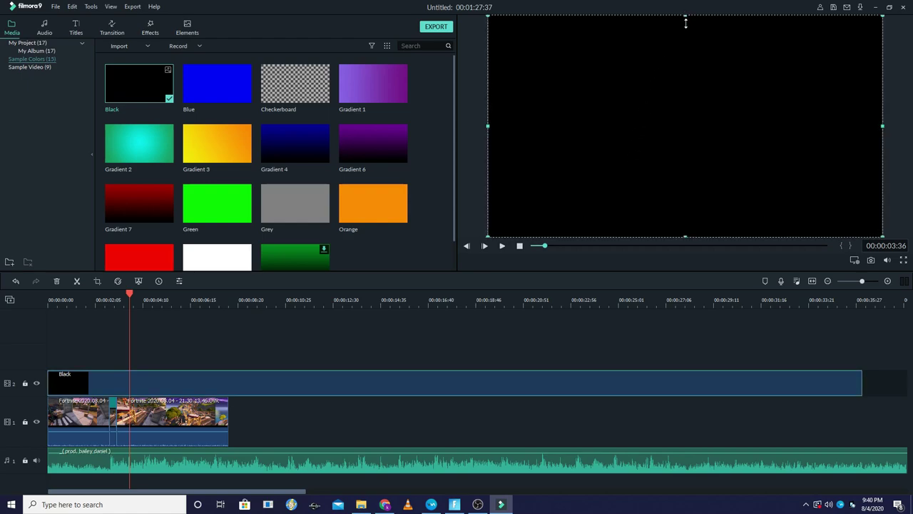
drag(685, 23, 686, 211)
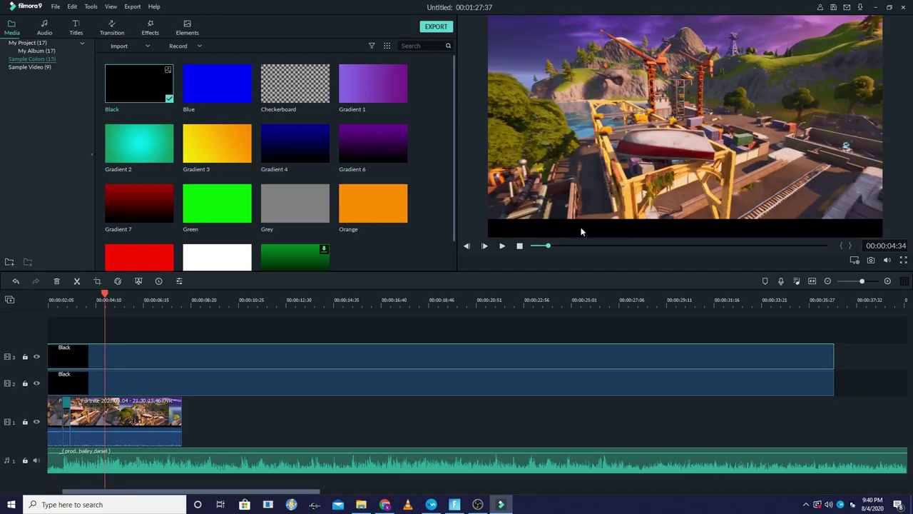
drag(704, 230, 702, 24)
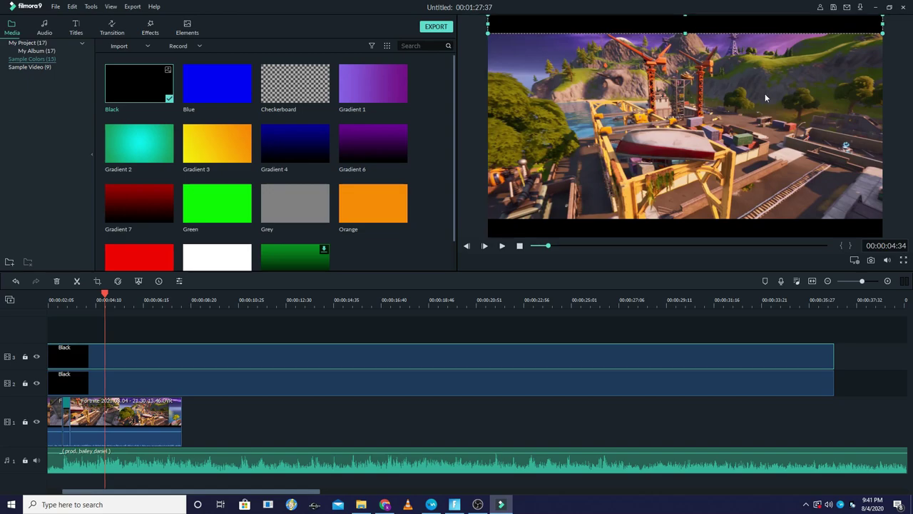
click(894, 81)
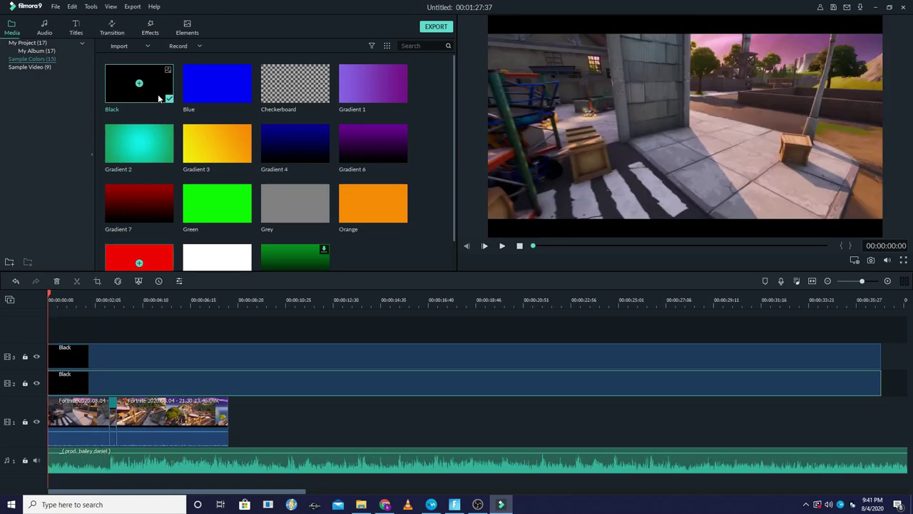
Add a third Black sample color clip on a new track above the letterbox bars and reduce its opacity to about 9%.
drag(154, 89, 9, 330)
drag(168, 332, 138, 348)
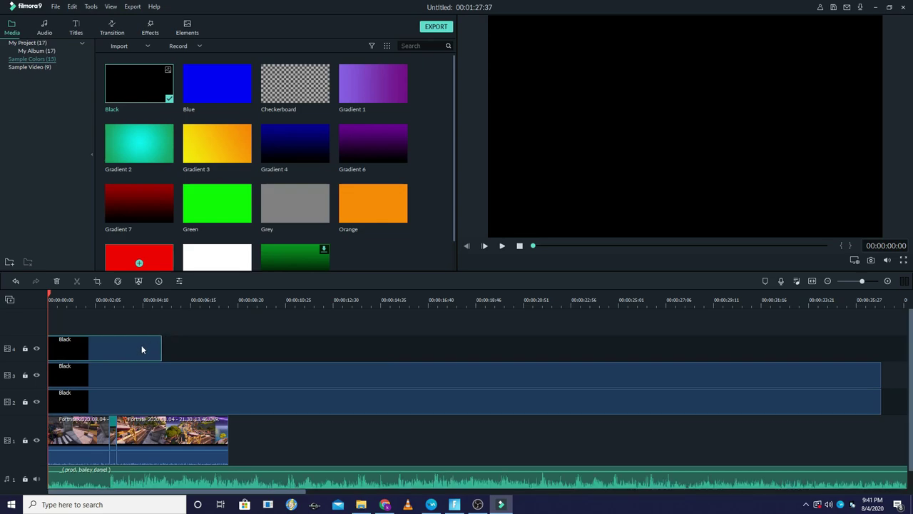
double_click(126, 74)
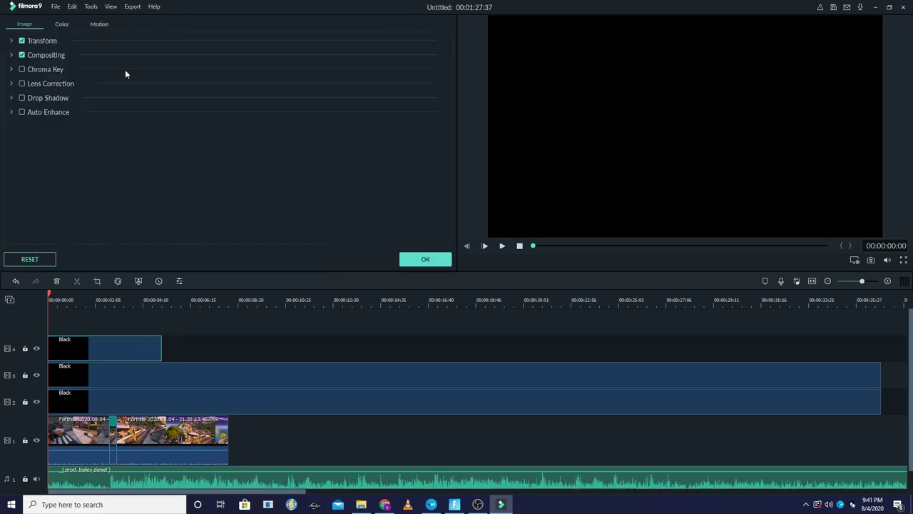
click(11, 56)
drag(304, 93, 177, 93)
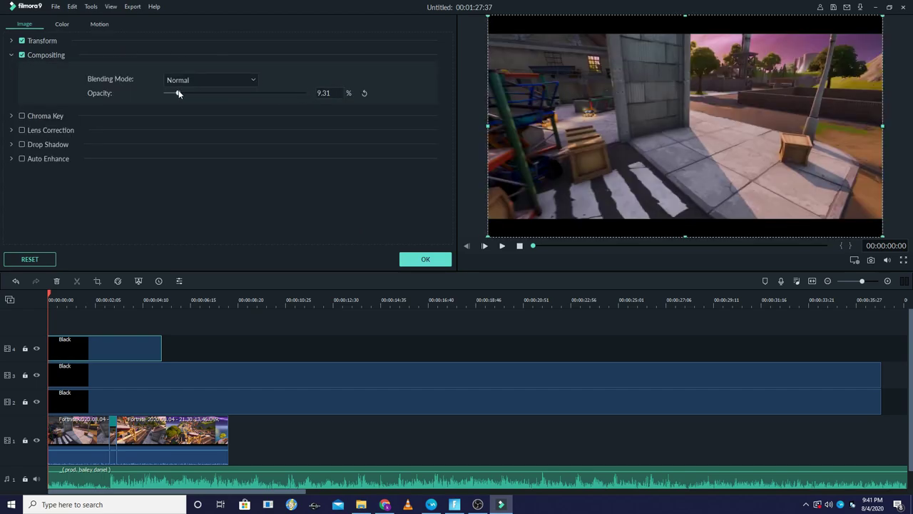
click(425, 259)
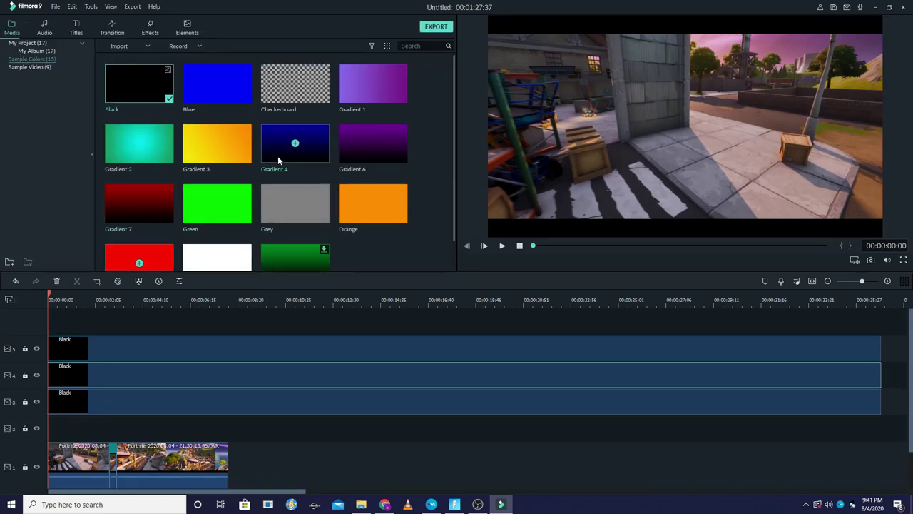
Place Gradient 6 on the track above the Fortnite footage, extend it to match the Black clips and lower its opacity to a faint tint.
drag(352, 148, 383, 190)
drag(314, 437, 882, 439)
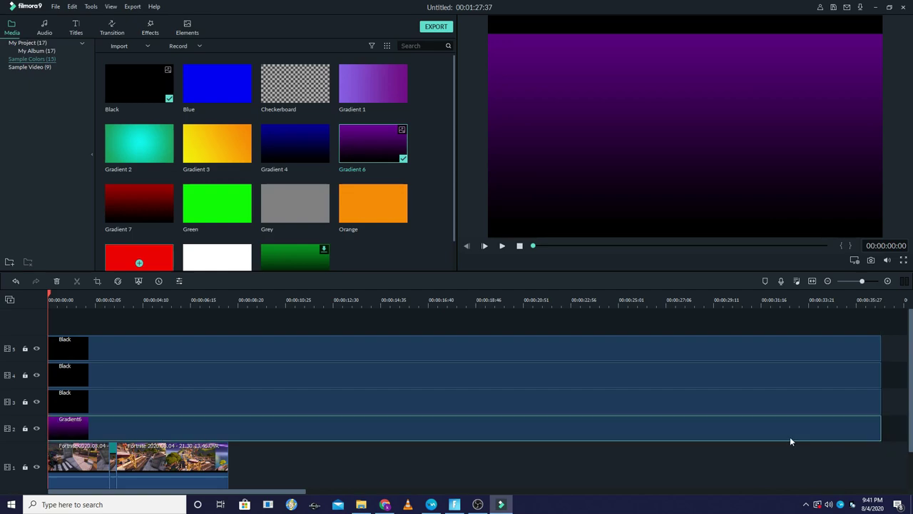
double_click(790, 436)
drag(303, 93, 180, 97)
click(425, 258)
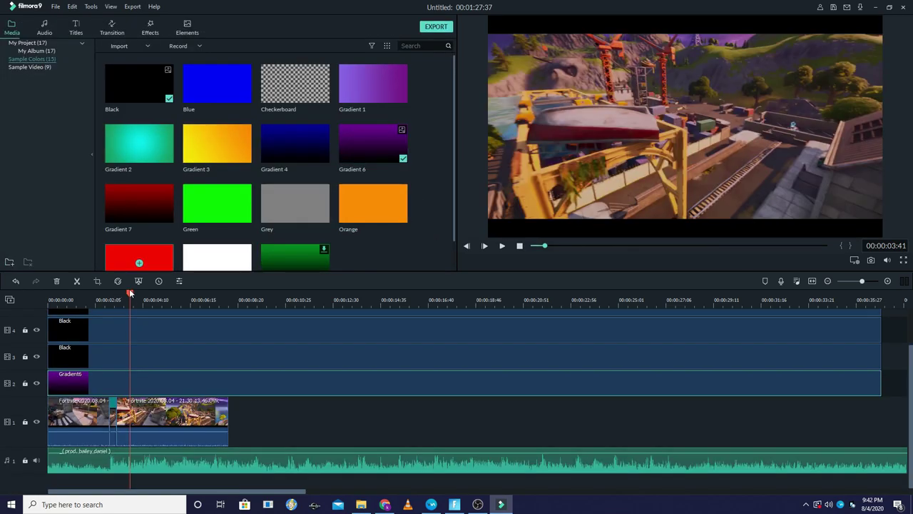
Split the Gradient 6 overlay at 00:00:02:42, where the sped-up segment begins.
drag(130, 292, 109, 307)
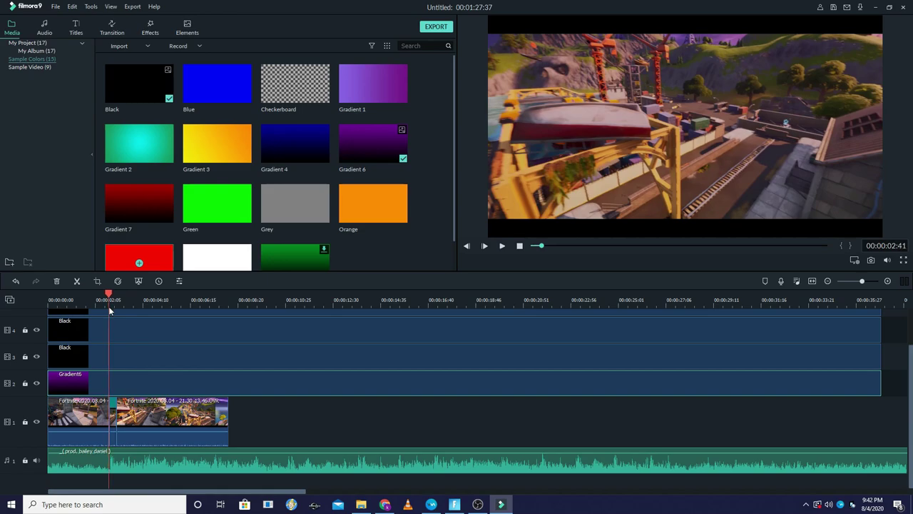
right_click(137, 382)
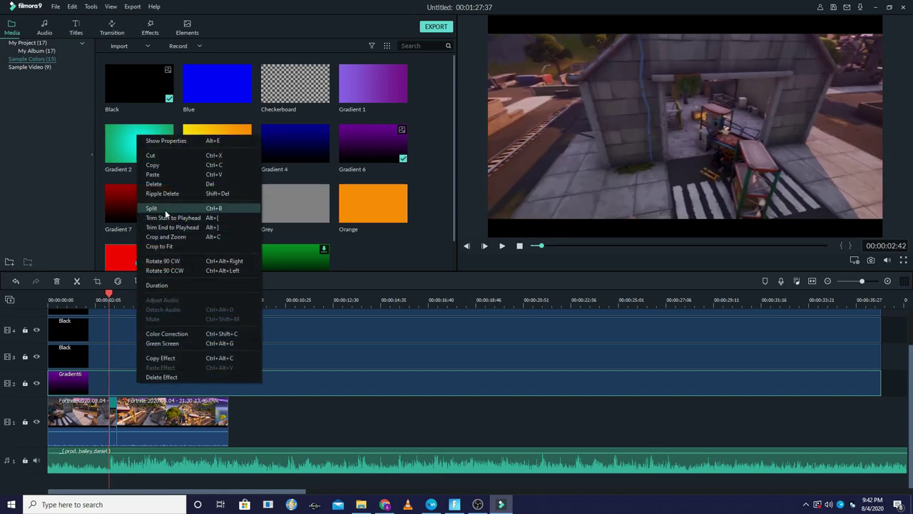
click(153, 174)
Apply the Warp 7 transition at the cut between the two Gradient 6 pieces.
click(112, 28)
scroll(189, 164, down, 10)
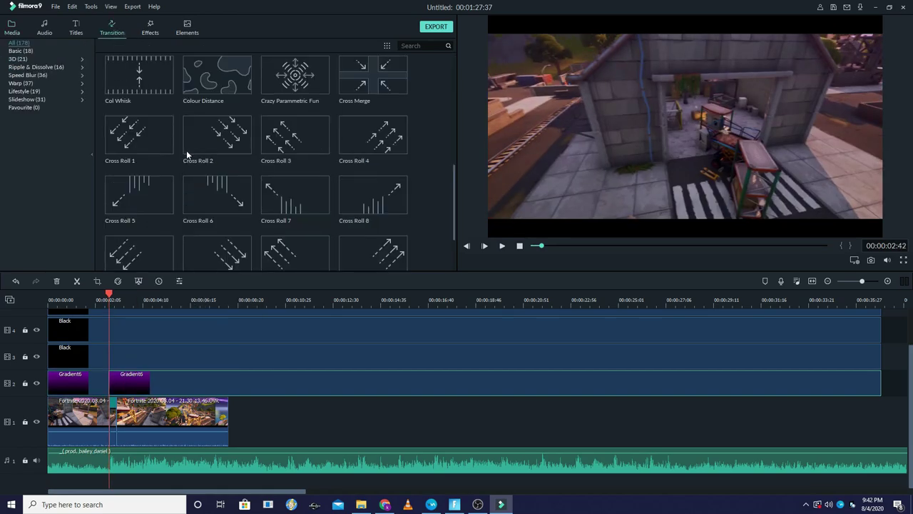
scroll(249, 137, down, 3)
scroll(278, 122, up, 4)
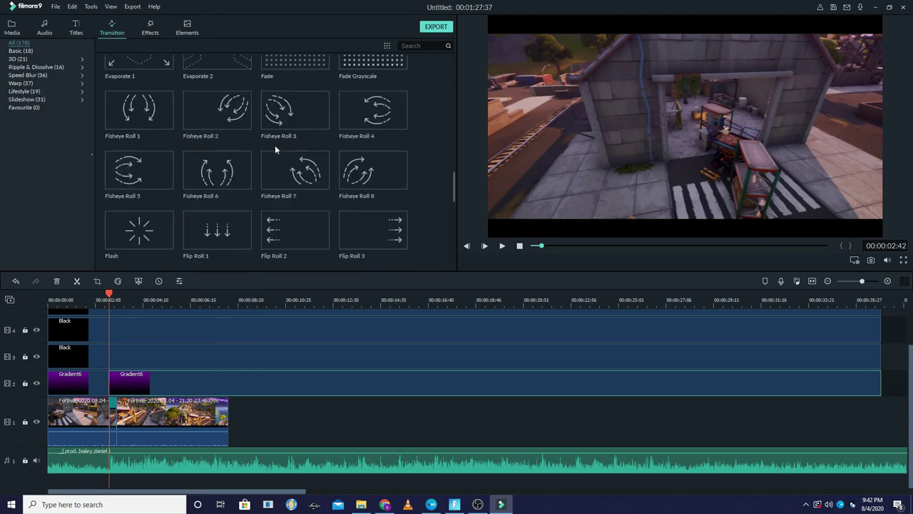
scroll(164, 229, down, 10)
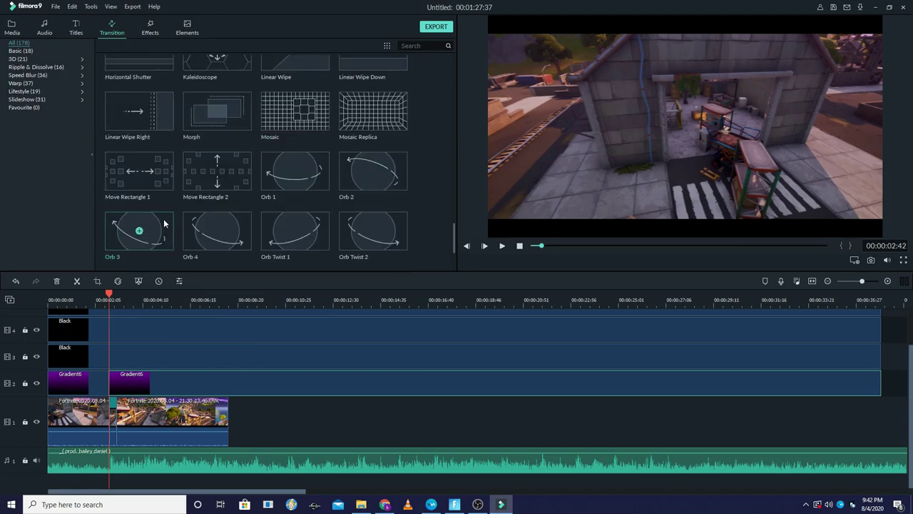
scroll(197, 216, down, 15)
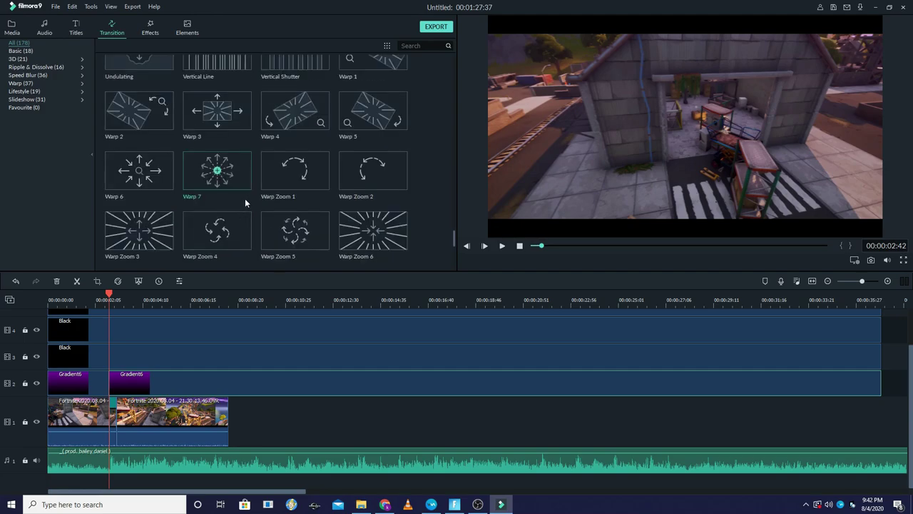
drag(261, 348, 122, 384)
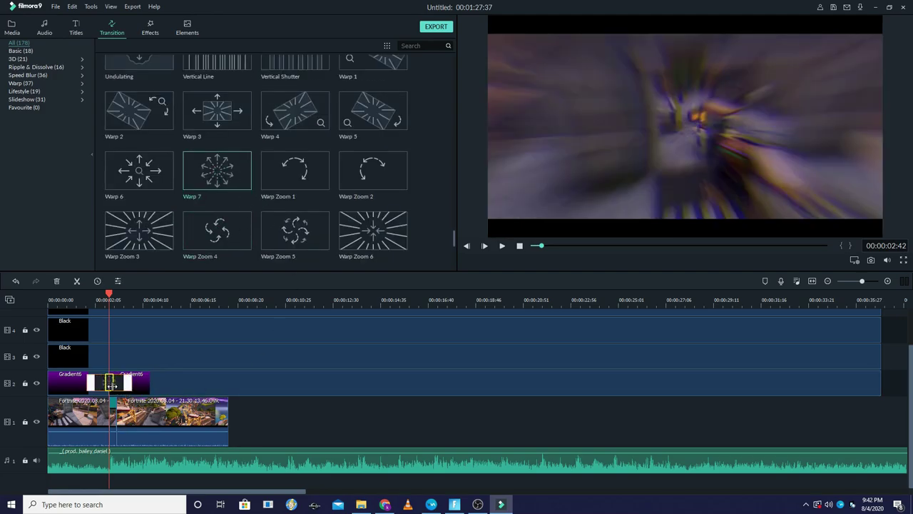
Play the edit to 00:00:04:01, cut the Fortnite footage there and append the brick-wall knight clip directly after it.
key(space)
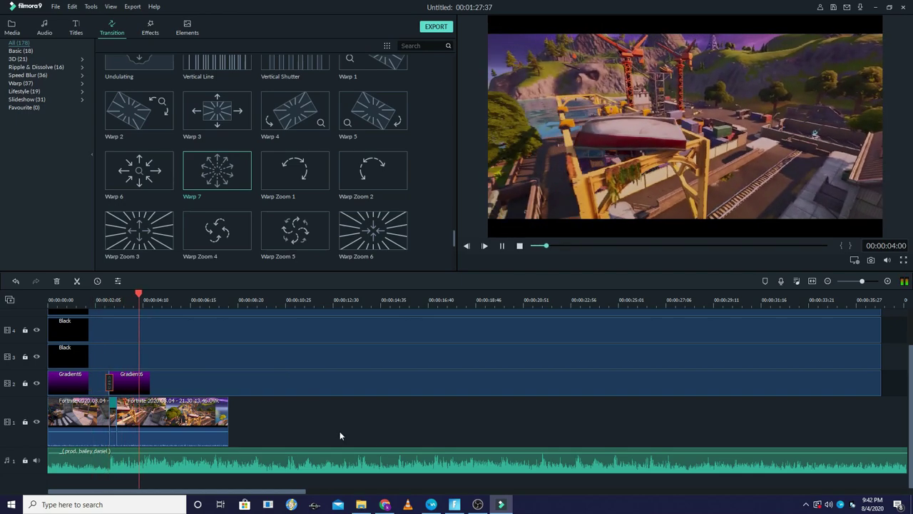
key(space)
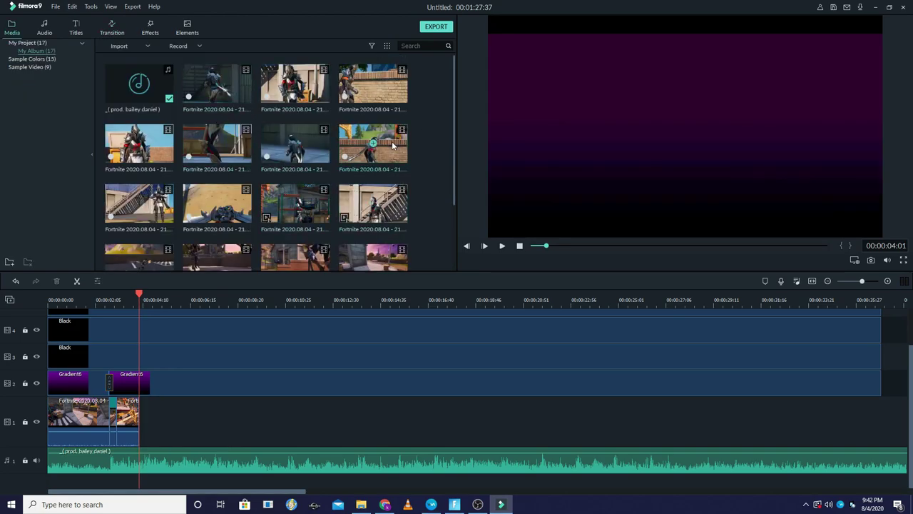
drag(392, 145, 138, 429)
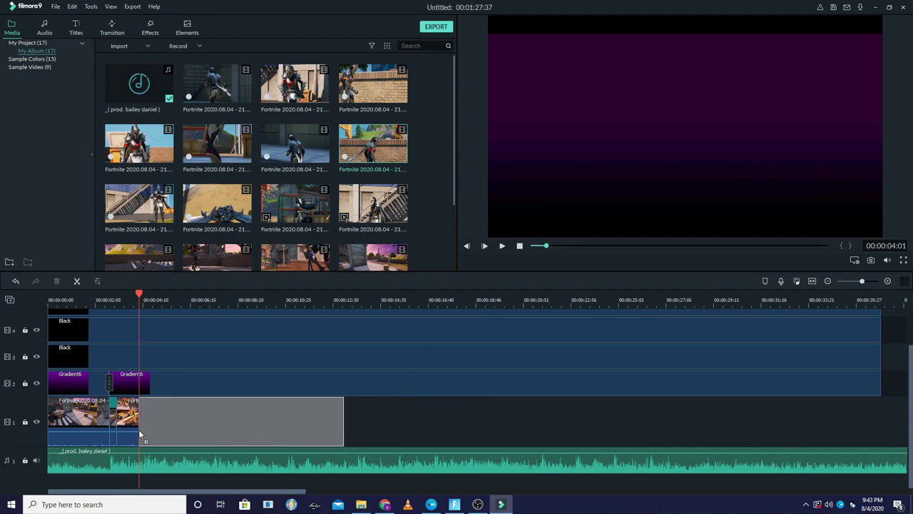
drag(332, 408, 332, 407)
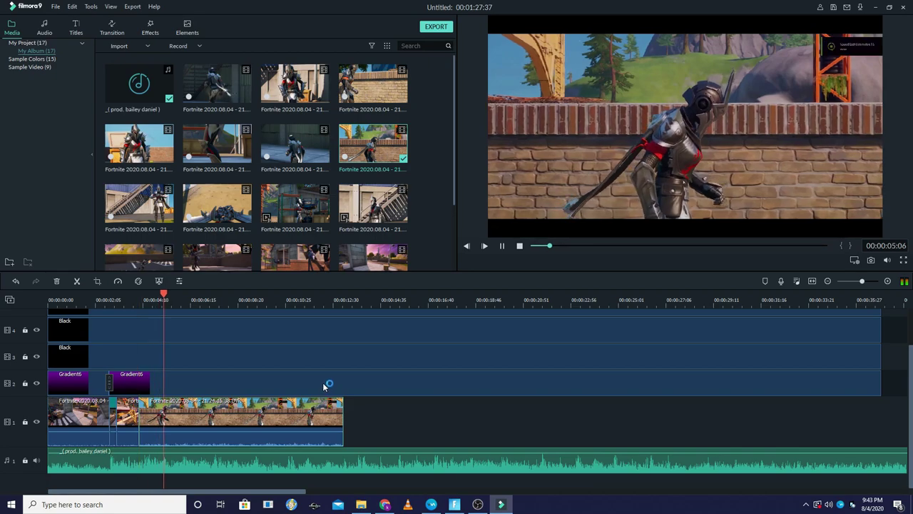
Play through the appended brick-wall clip with the music and check its later part.
click(266, 345)
key(space)
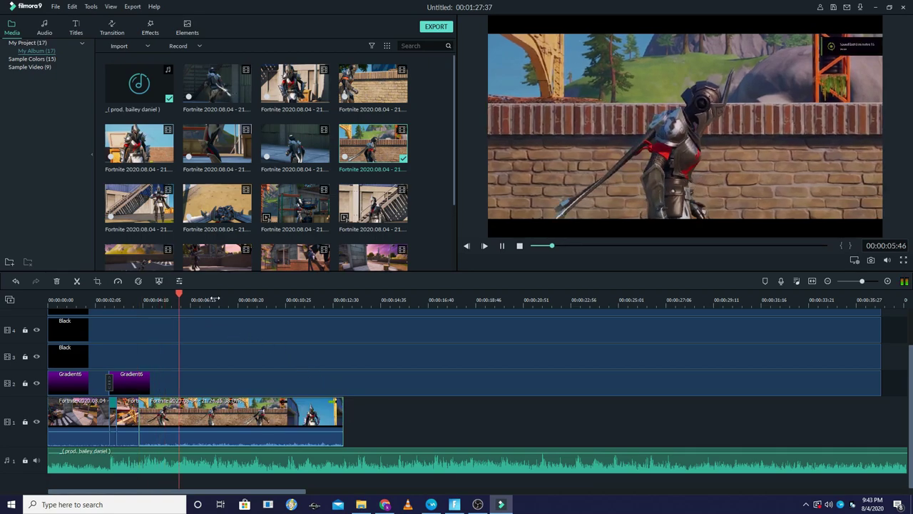
click(217, 300)
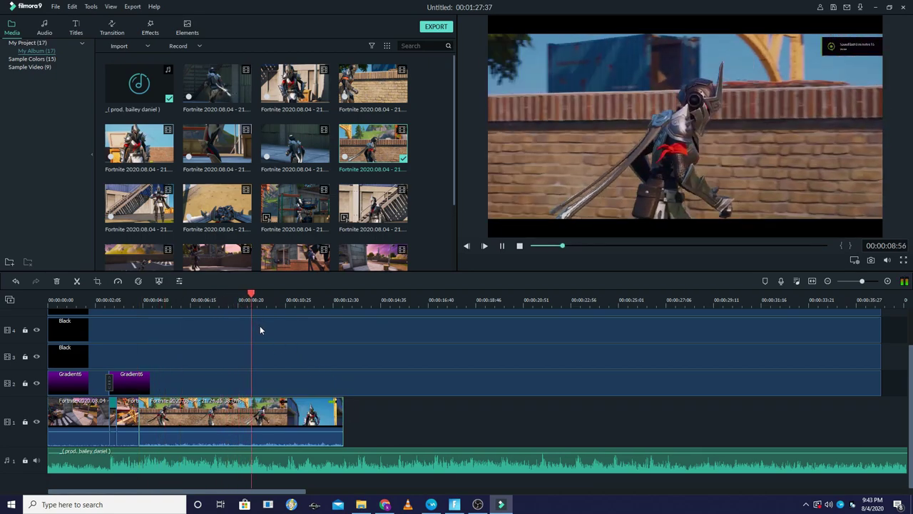
key(space)
key(space)
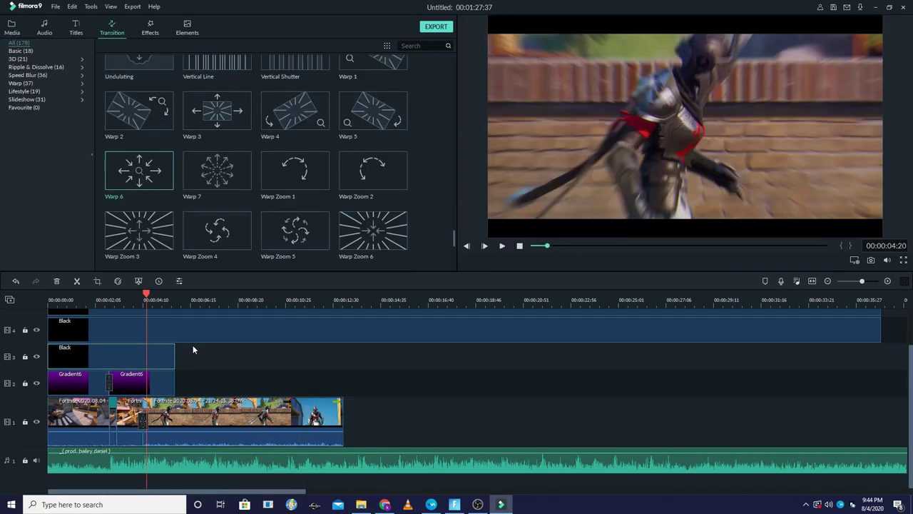
Find the next beat by playing the brick-wall clip and trim the clip's end to 00:00:05:57.
key(space)
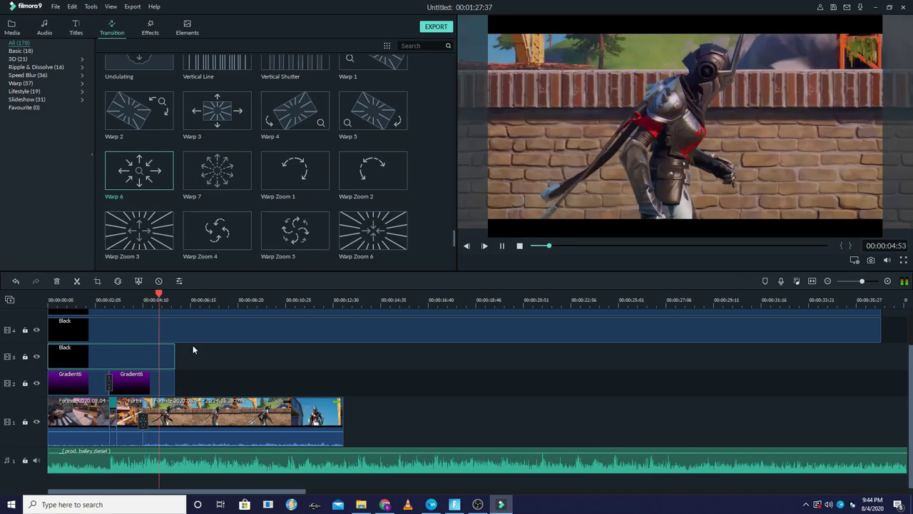
key(space)
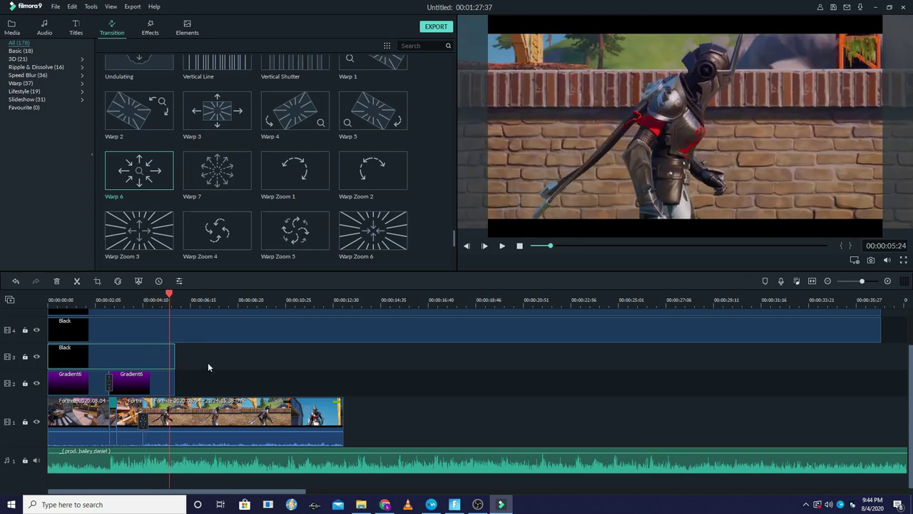
key(space)
key(space)
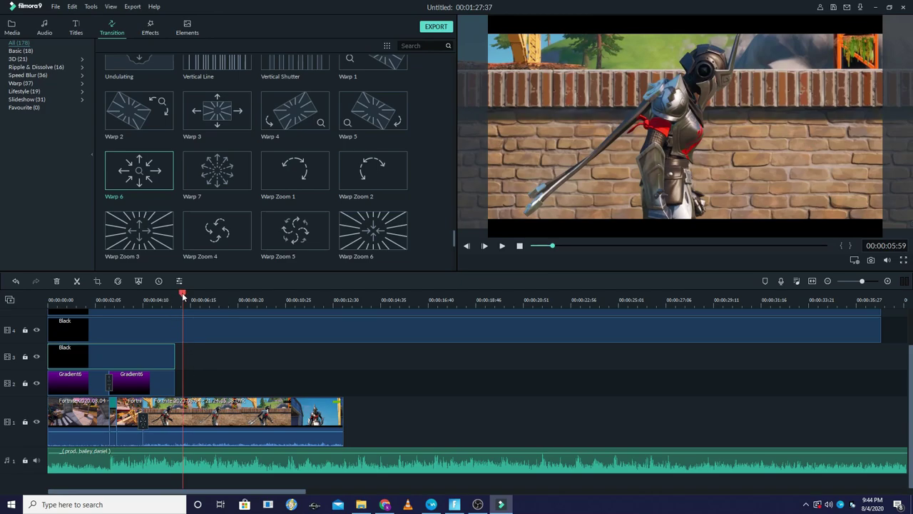
drag(183, 294, 183, 295)
click(301, 419)
drag(343, 415, 183, 413)
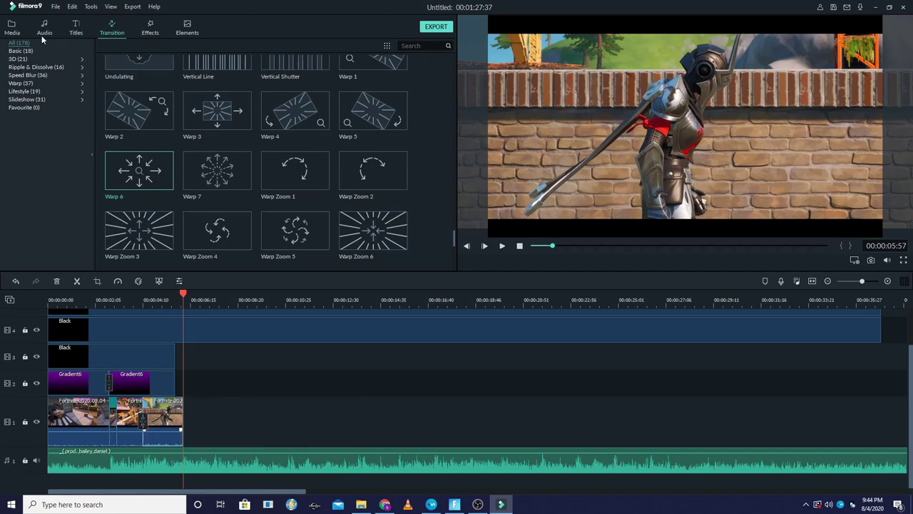
Append the Fortnite 2020.08.04 - 21.21.51.33.DVR clip after the brick-wall clip and preview its middle section.
click(12, 29)
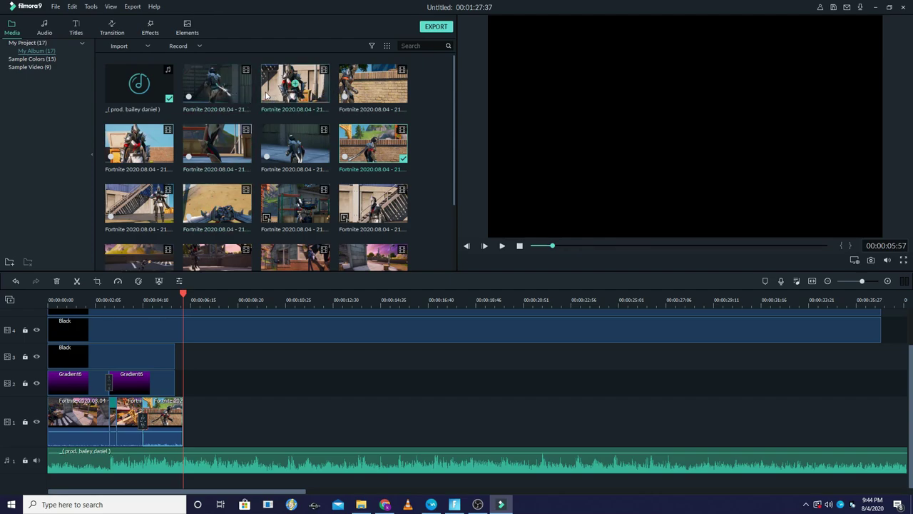
drag(272, 94, 314, 105)
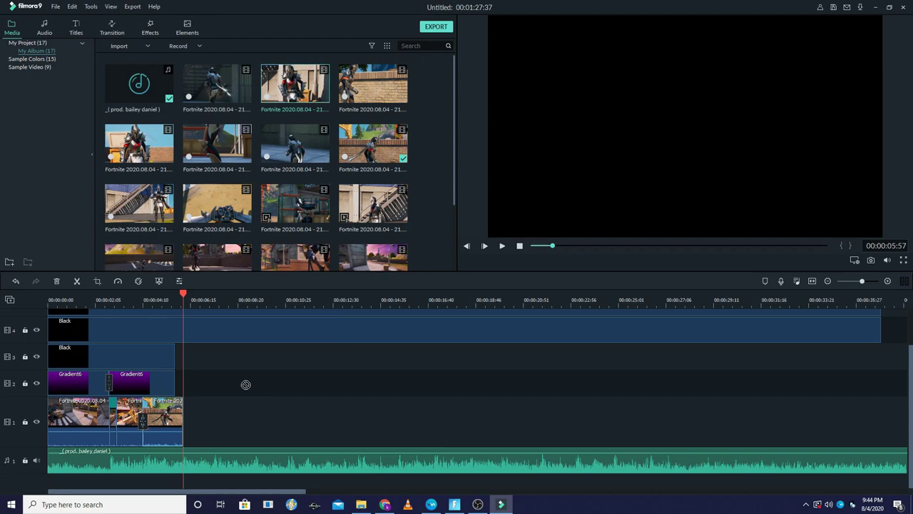
drag(246, 384, 183, 415)
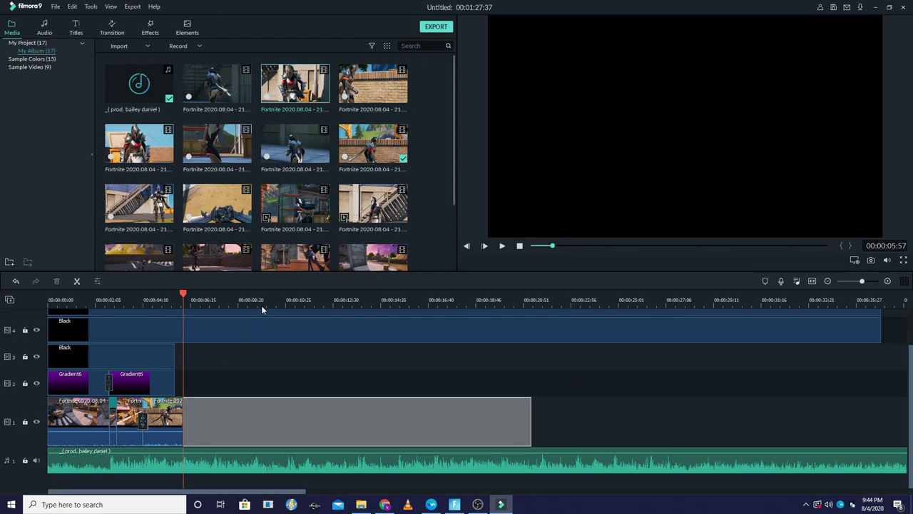
click(347, 328)
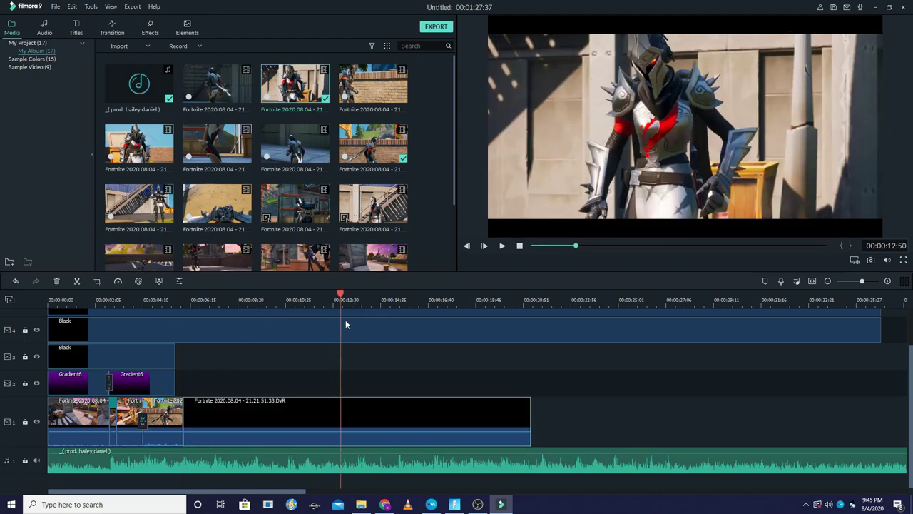
key(space)
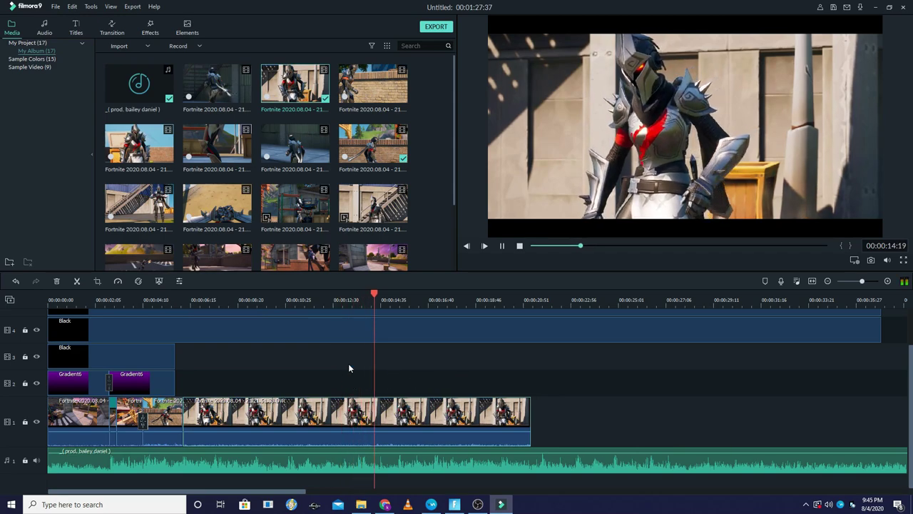
key(space)
Split the newly appended knight clip partway through and delete its opening part, leaving no gap after the brick-wall clip.
drag(164, 294, 320, 331)
key(ctrl+b)
key(Delete)
click(152, 298)
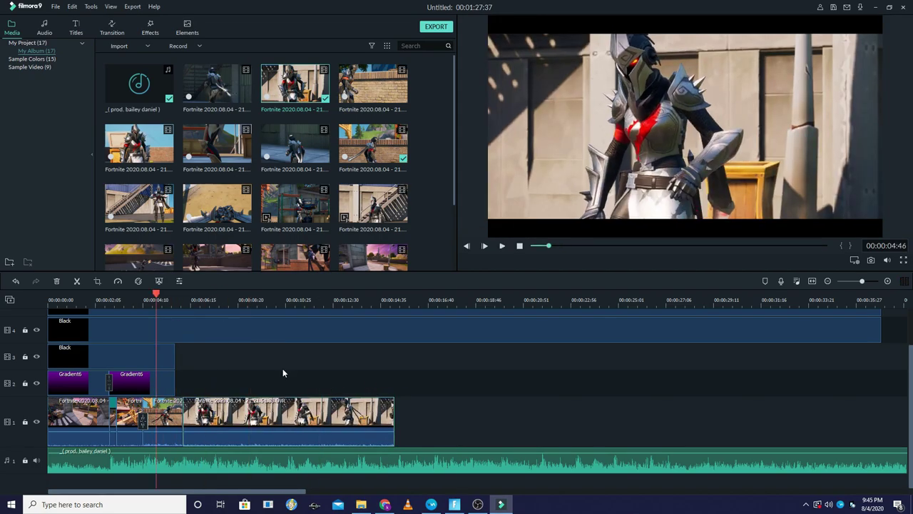
Cut the last knight clip at about 00:00:07:36 and delete the remainder.
drag(185, 419, 329, 420)
drag(328, 419, 228, 419)
click(271, 299)
drag(300, 419, 216, 420)
click(183, 300)
click(220, 300)
key(ctrl+b)
click(354, 410)
key(Delete)
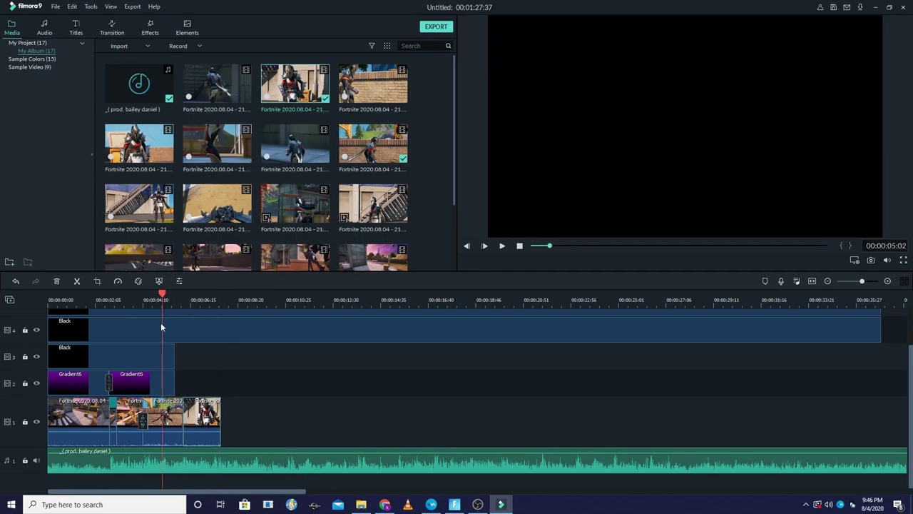
Add a Flash transition between the brick-wall clip and the last knight clip and preview it.
click(112, 27)
drag(139, 107, 183, 414)
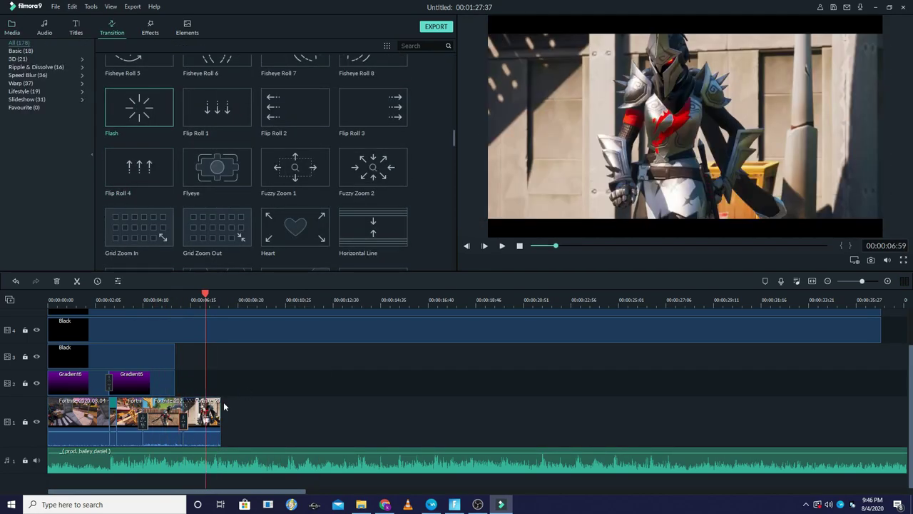
key(space)
click(170, 300)
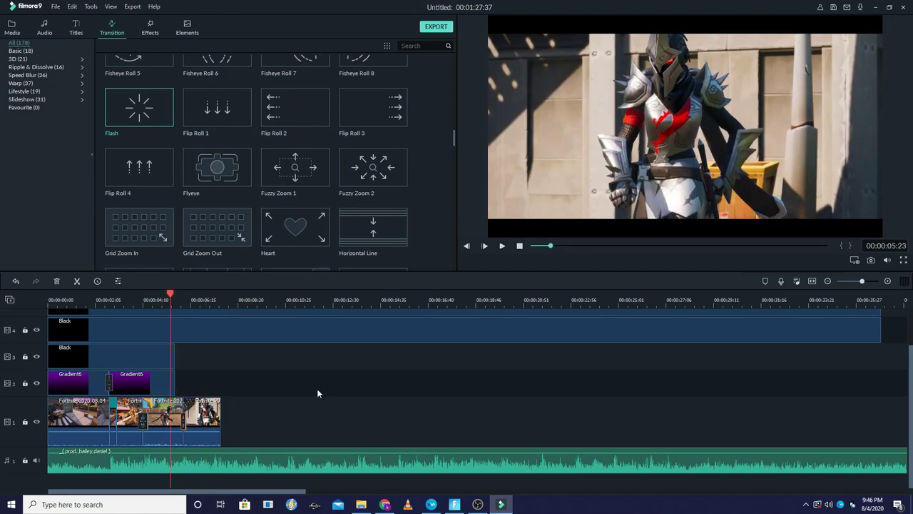
Extend the second Gradient 6 piece and the Black overlay above it to the end of the Fortnite footage at 00:00:07:36.
drag(173, 384, 220, 383)
click(184, 300)
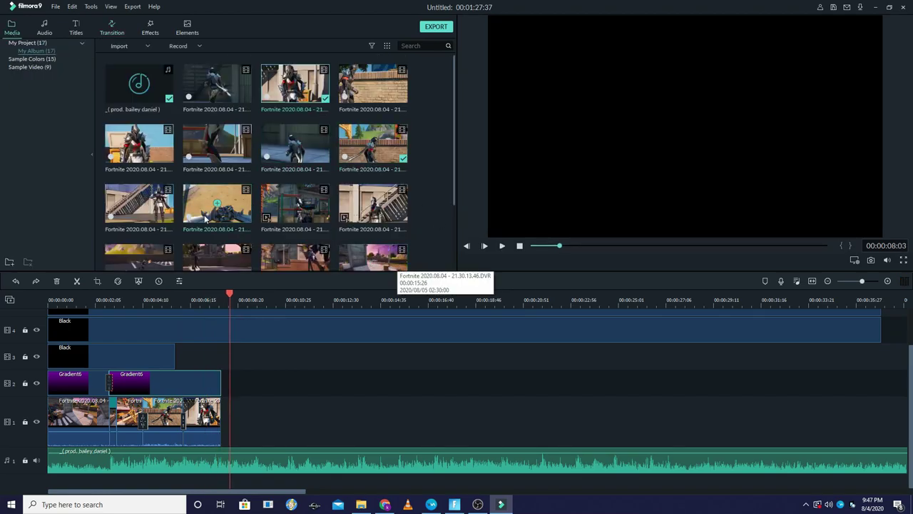
scroll(417, 222, down, 5)
click(48, 299)
drag(173, 354, 220, 366)
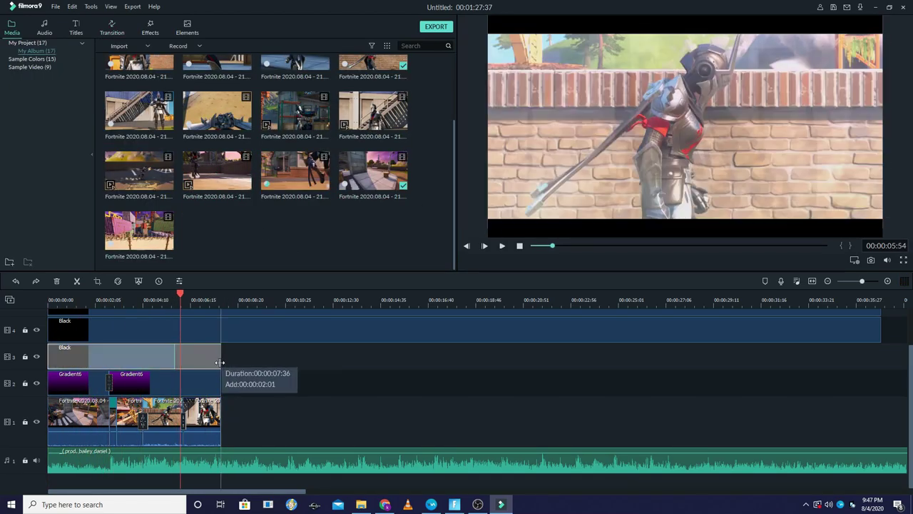
Split the track 3 Black overlay at the start of the last knight clip, trim its first piece back to the brick-wall clip's start, and preview.
drag(161, 299, 182, 292)
key(ctrl+b)
drag(181, 350, 143, 345)
click(160, 300)
key(space)
key(space)
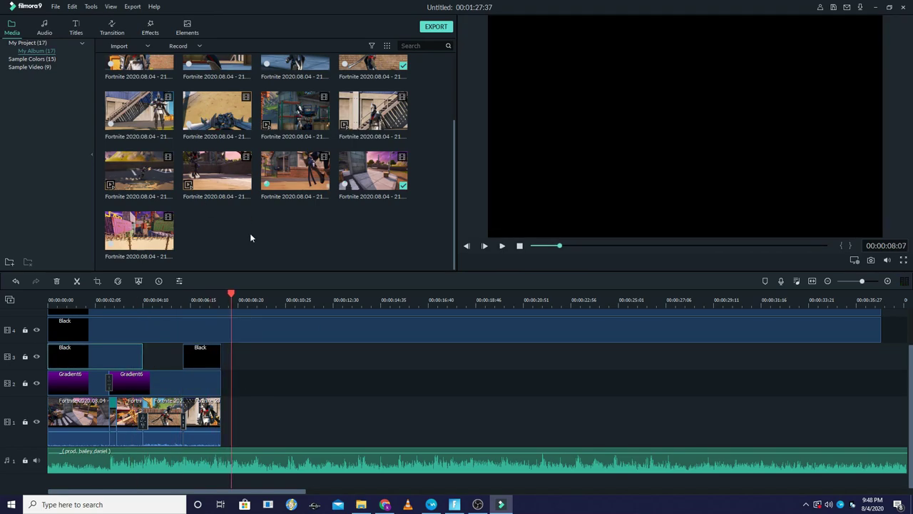
Append the media clip of the knight standing beside the staircase after the last knight clip on the footage track.
scroll(422, 141, up, 3)
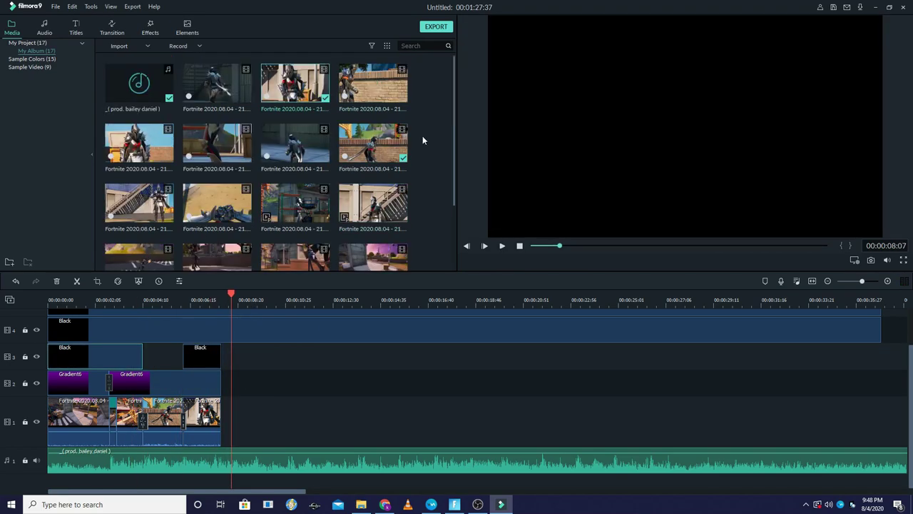
drag(139, 203, 267, 421)
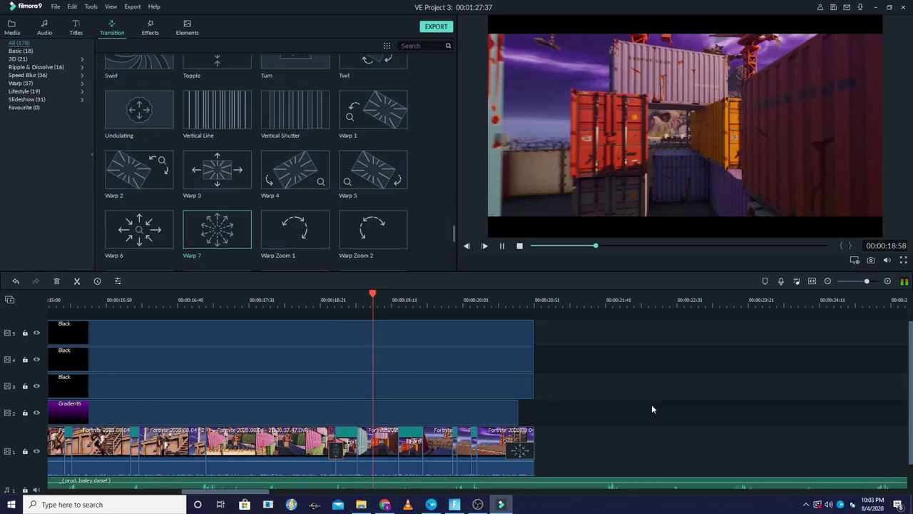
Trim the song's end back to the end of the Fortnite footage at 00:00:20:51 and return the playhead to the start of the timeline.
key(space)
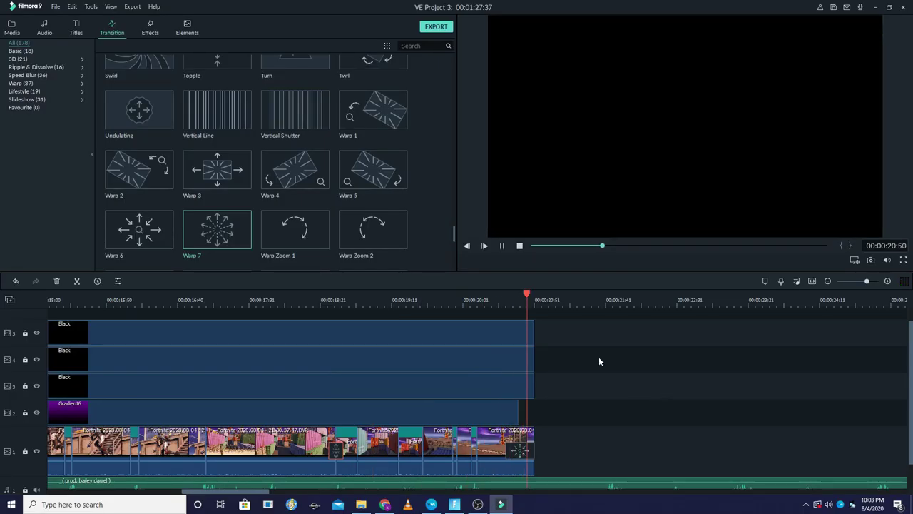
scroll(612, 357, down, 1)
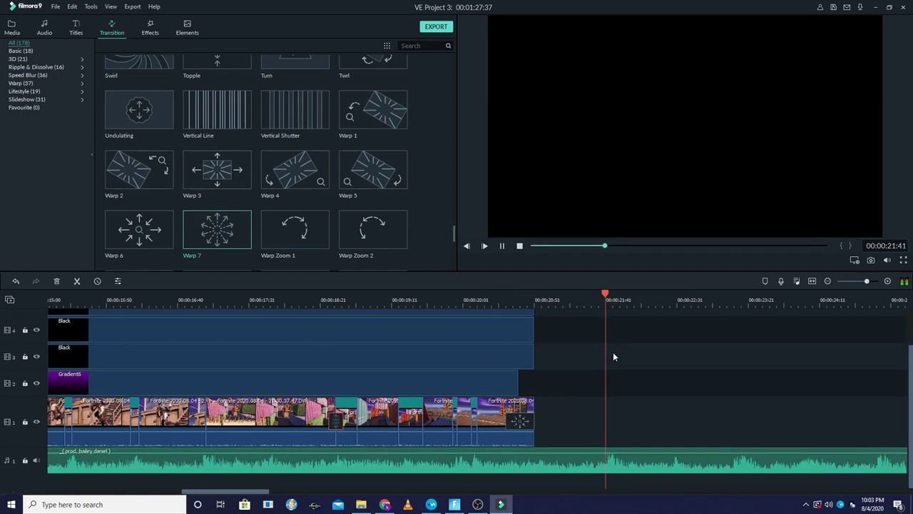
click(860, 281)
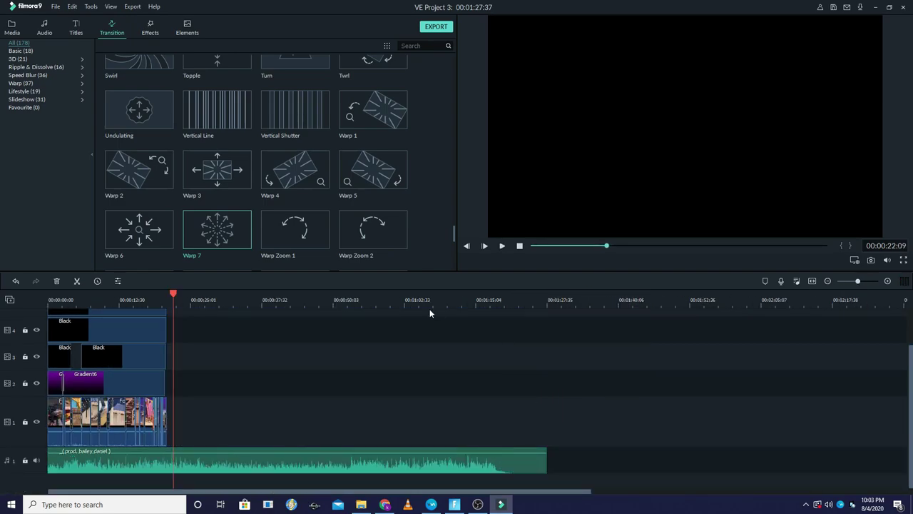
drag(172, 299, 169, 300)
click(862, 281)
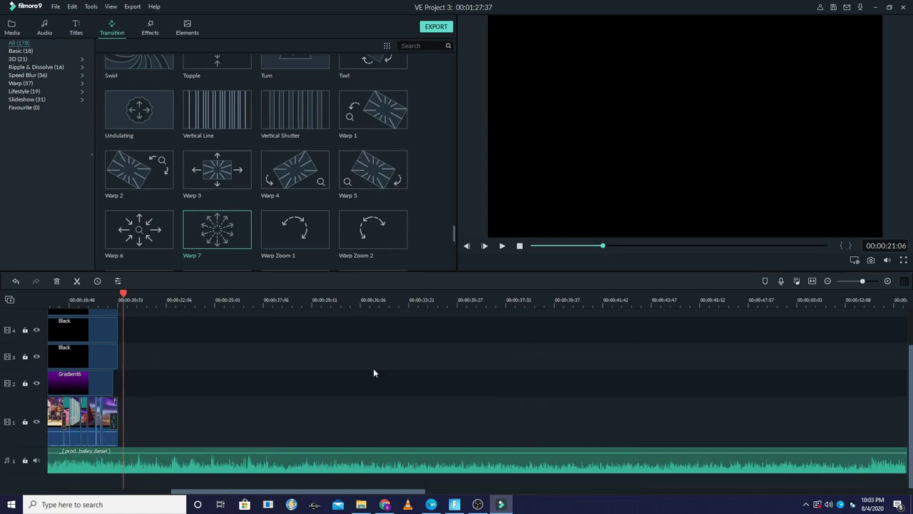
right_click(255, 463)
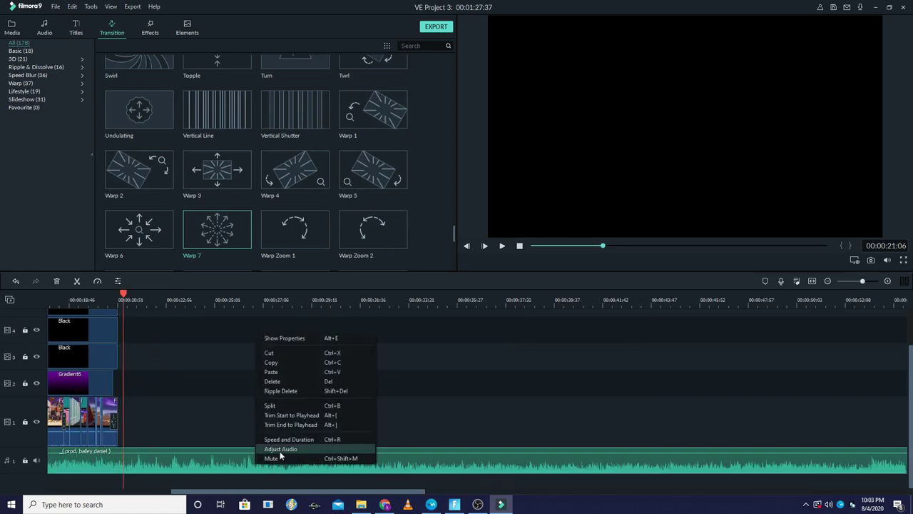
click(292, 425)
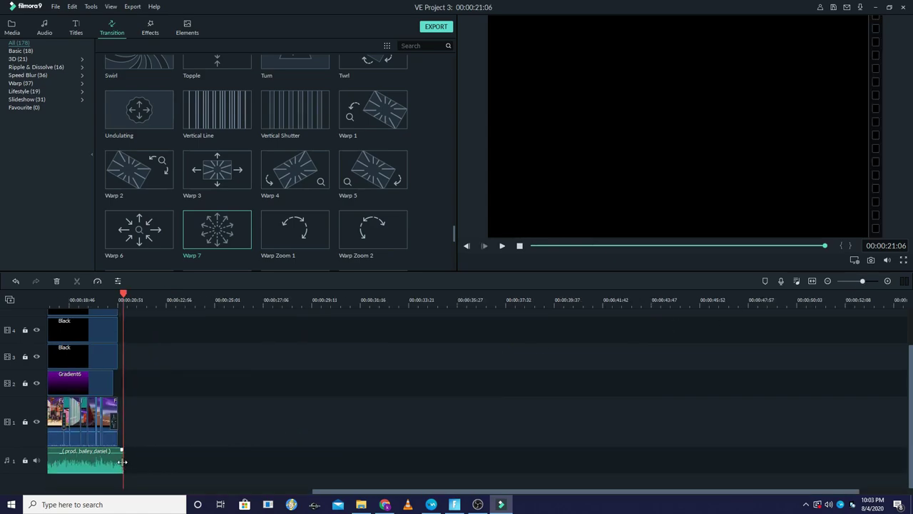
drag(123, 462, 118, 462)
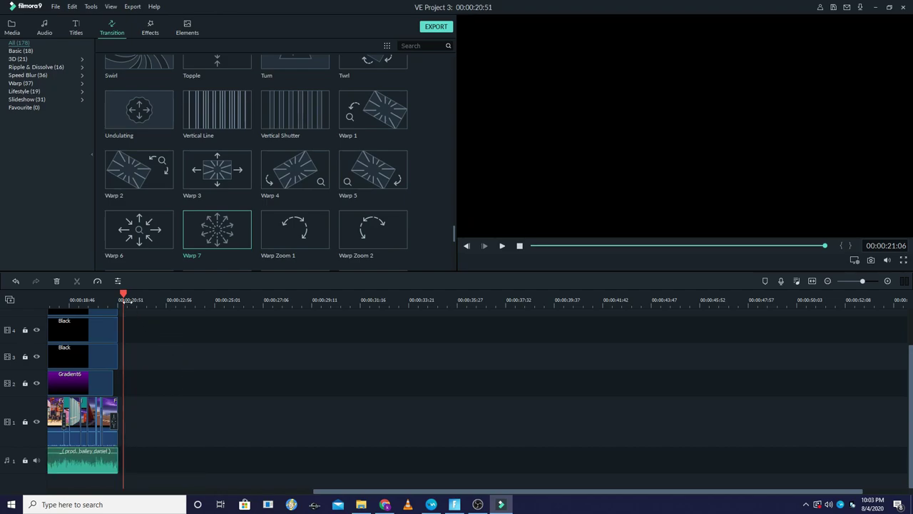
key(Home)
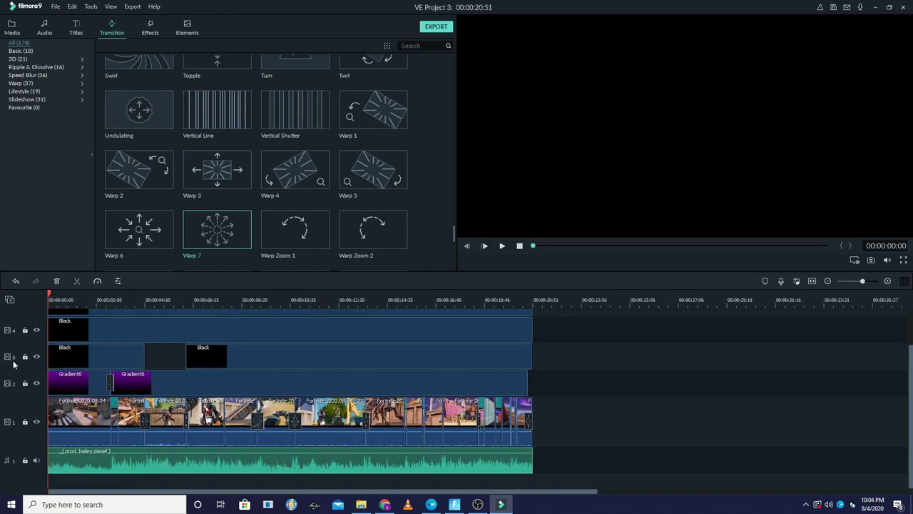
scroll(142, 369, up, 1)
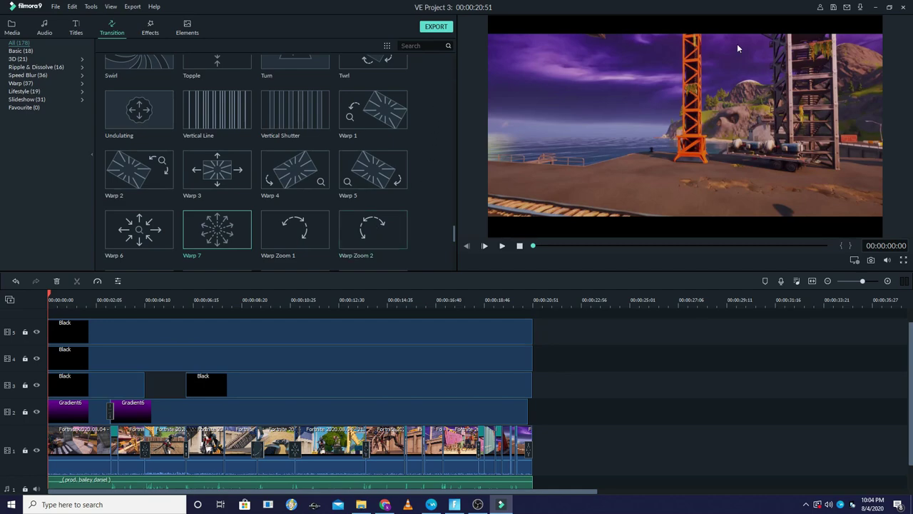